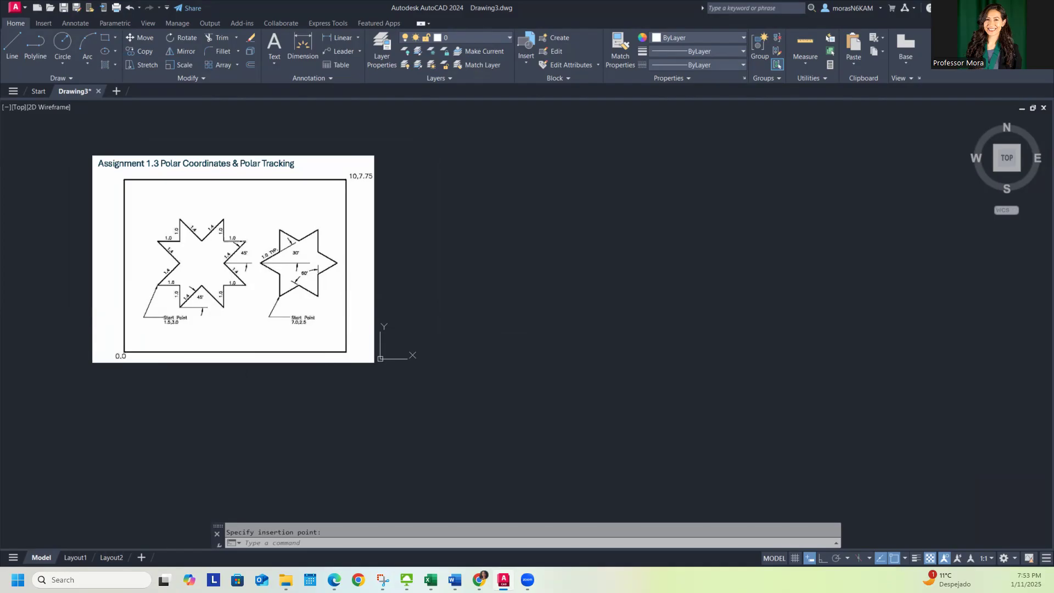
Step: Draw the border rectangle from corner 0,0 to the opposite corner at 10,7.75
click(103, 42)
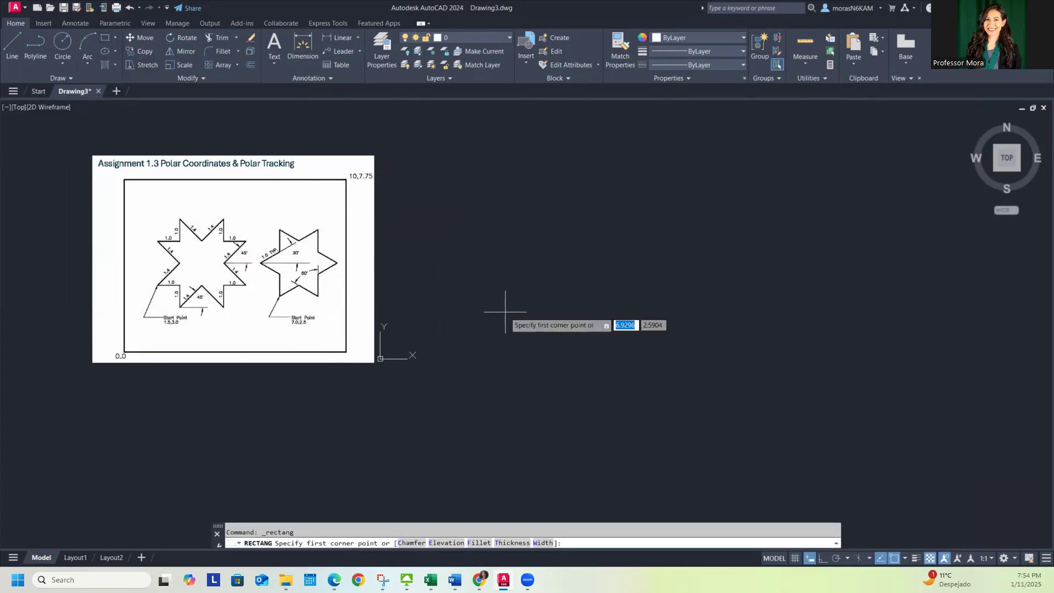
text(0,0)
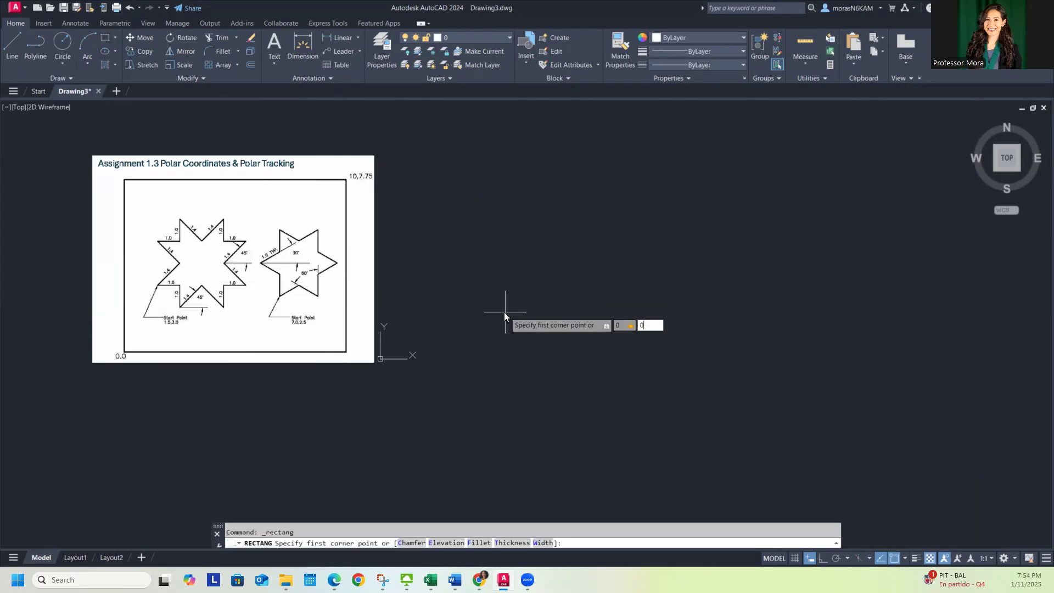
key(Return)
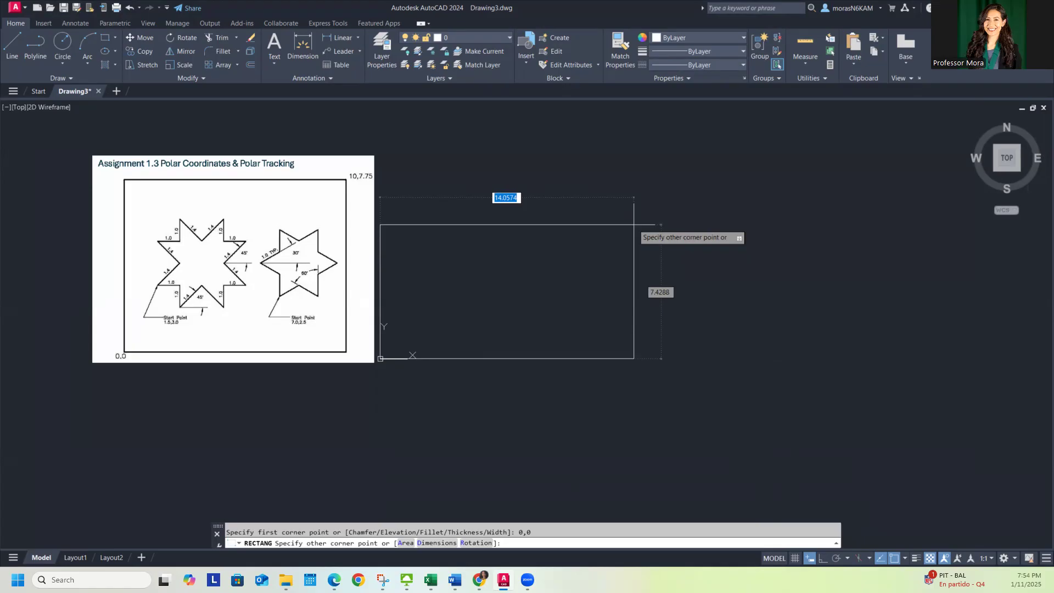
text(10)
key(Tab)
text(7.7)
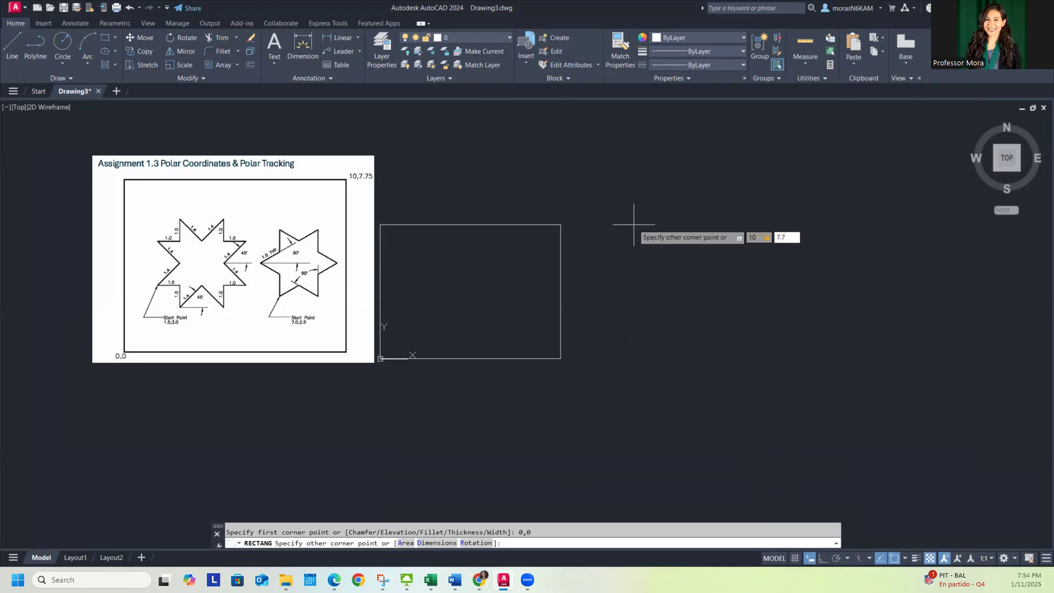
text(5)
key(Return)
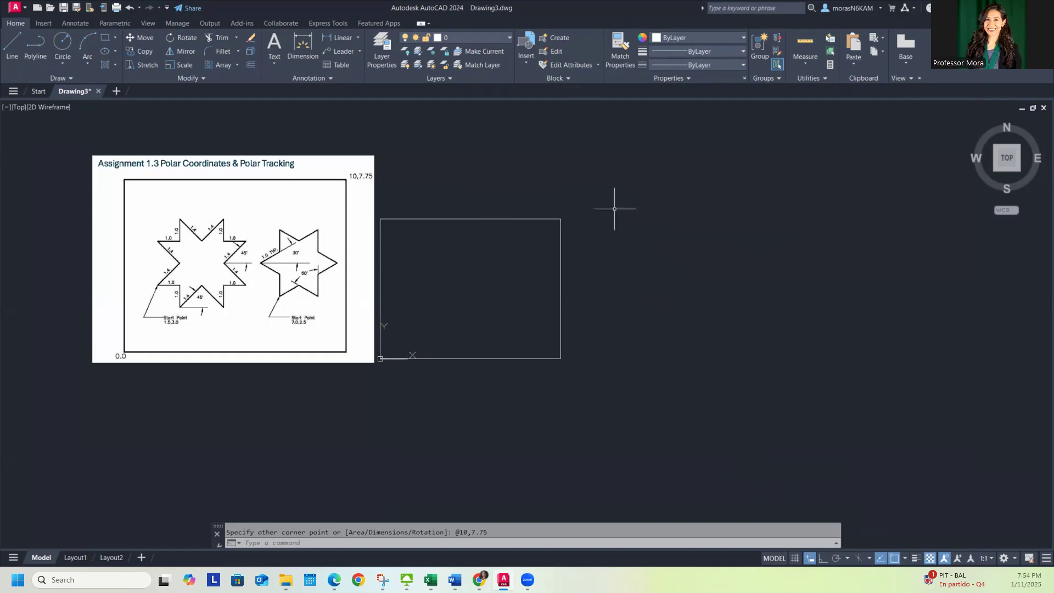
key(Escape)
Step: Draw the eight-pointed star's first edge as a polyline from 1.5,3, 1.4 long at 45 degrees
middle_drag(441, 279, 477, 257)
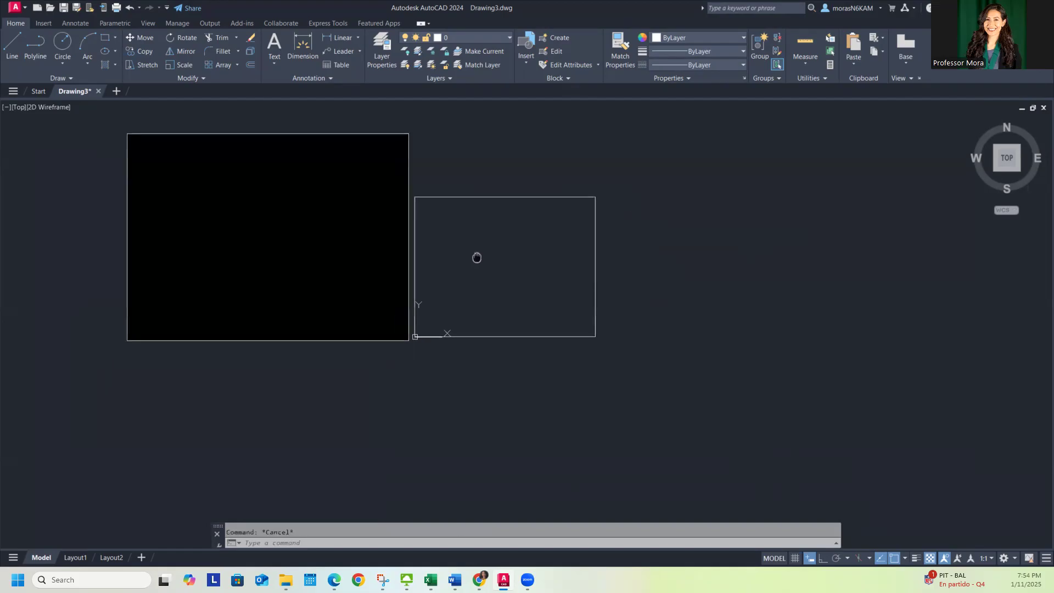
scroll(246, 269, up, 4)
scroll(219, 263, down, 2)
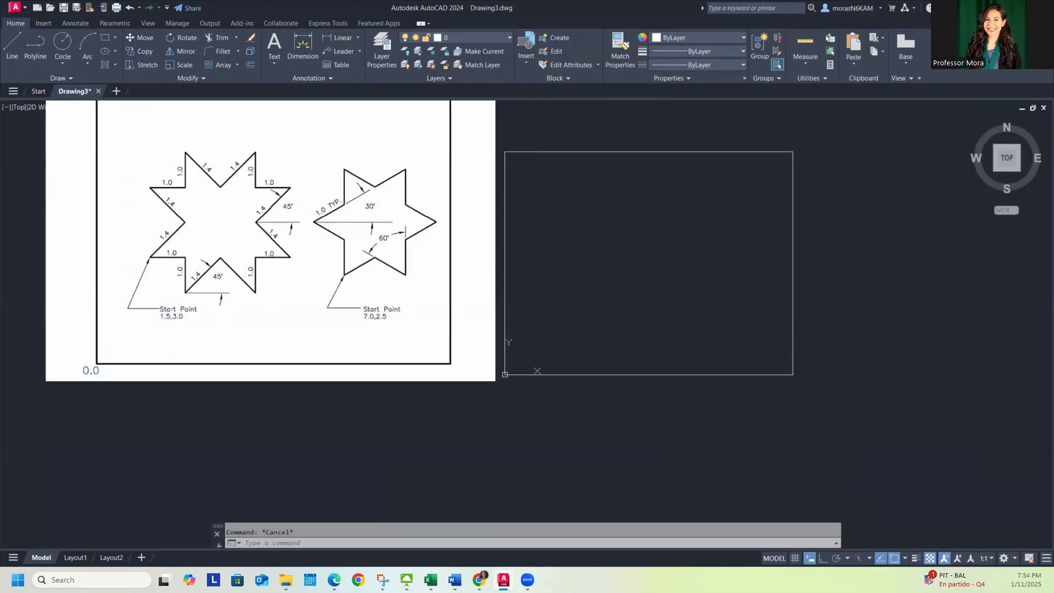
click(43, 51)
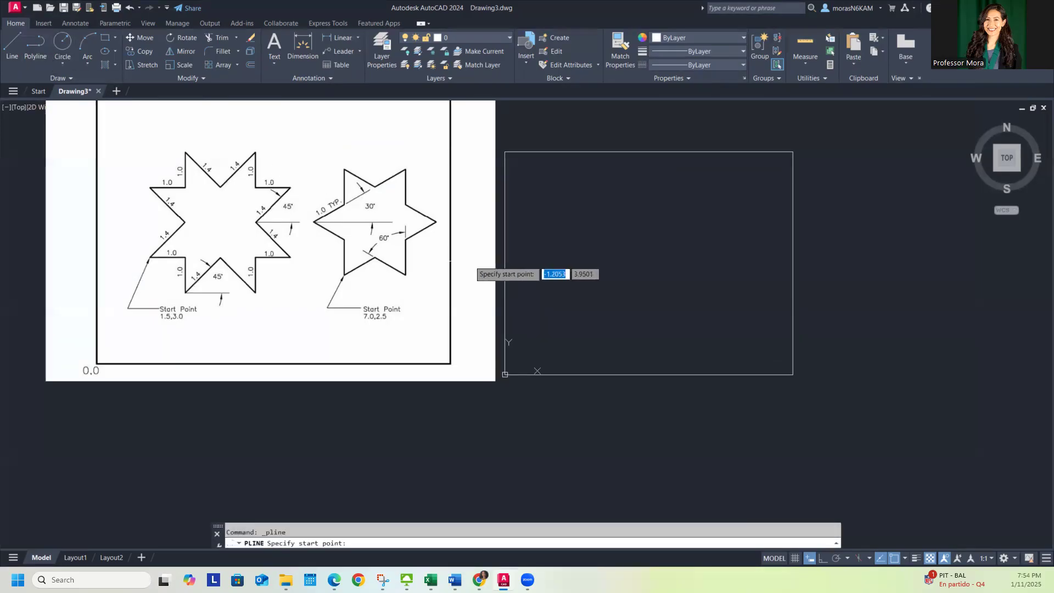
text(1.5)
key(Tab)
text(3)
key(Return)
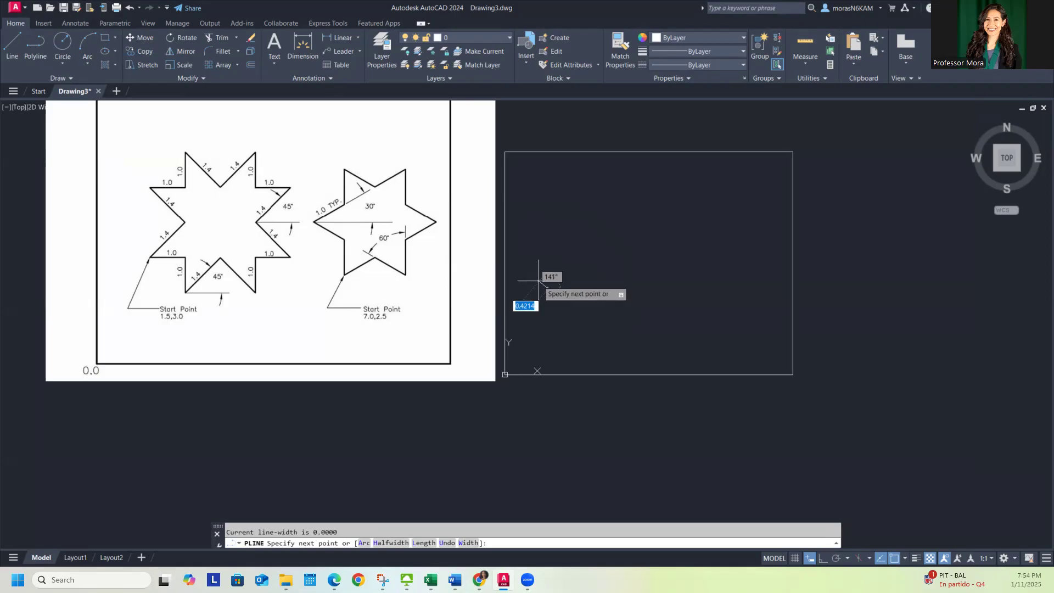
text(<)
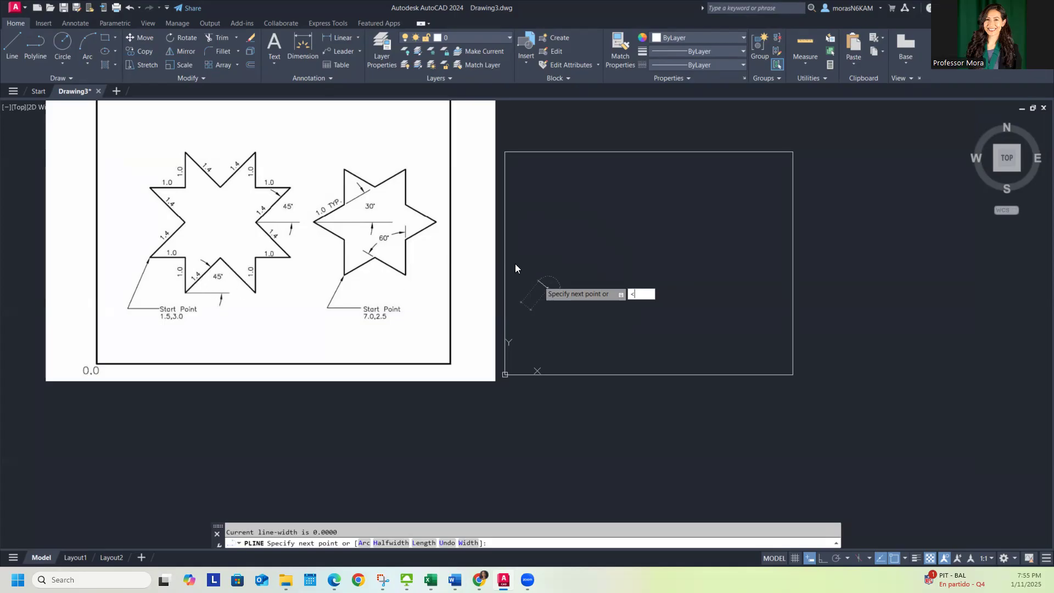
text(45)
key(Return)
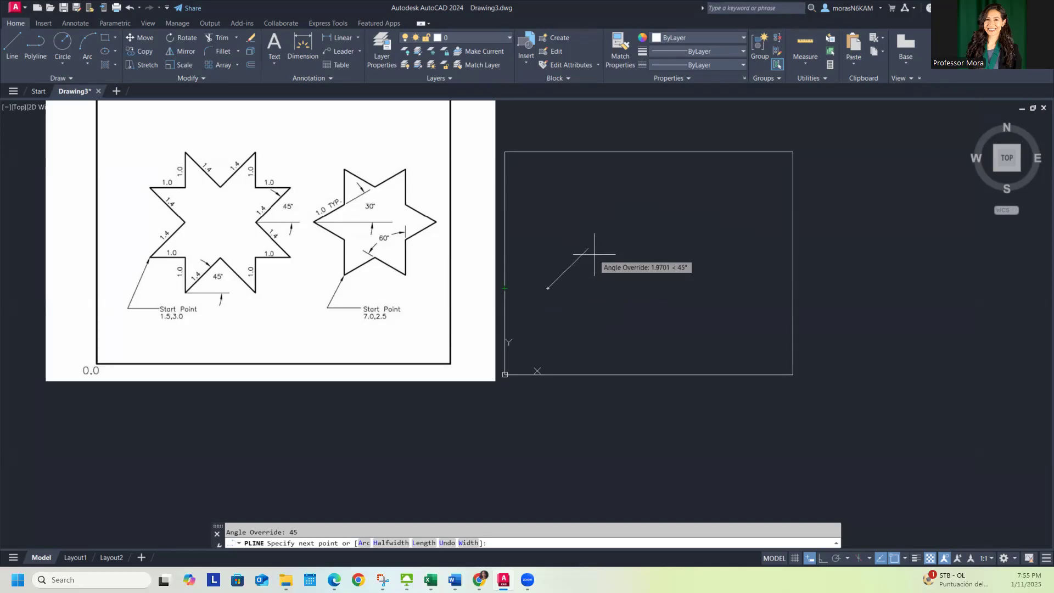
text(1)
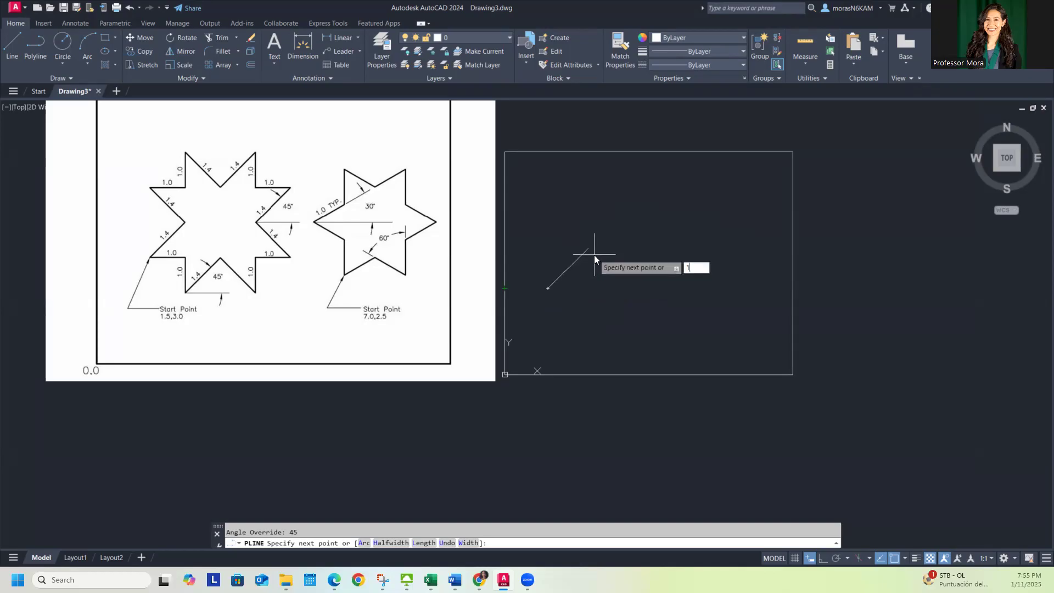
text(.4)
key(Return)
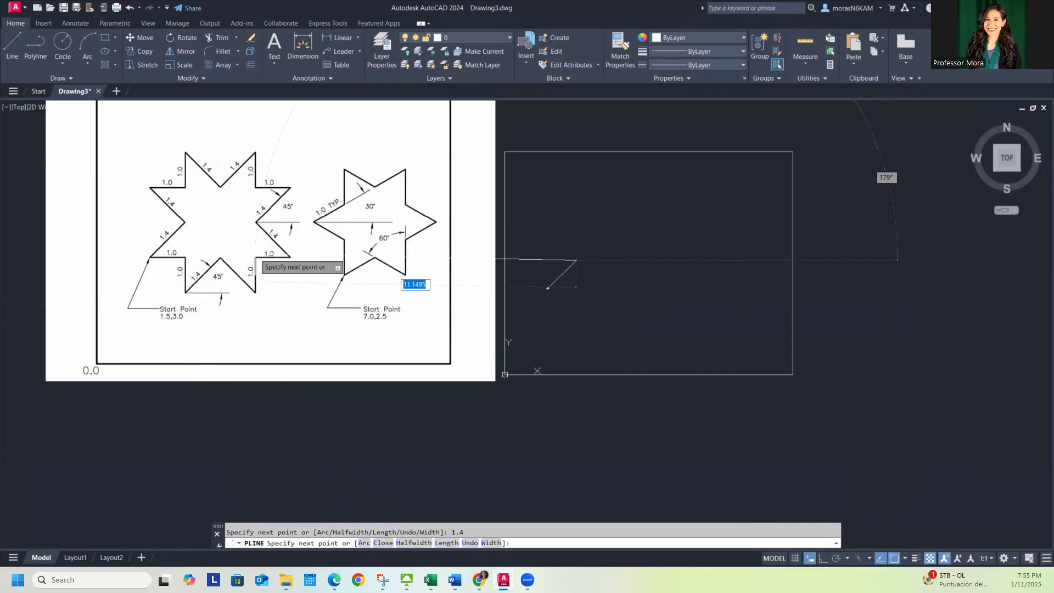
key(Escape)
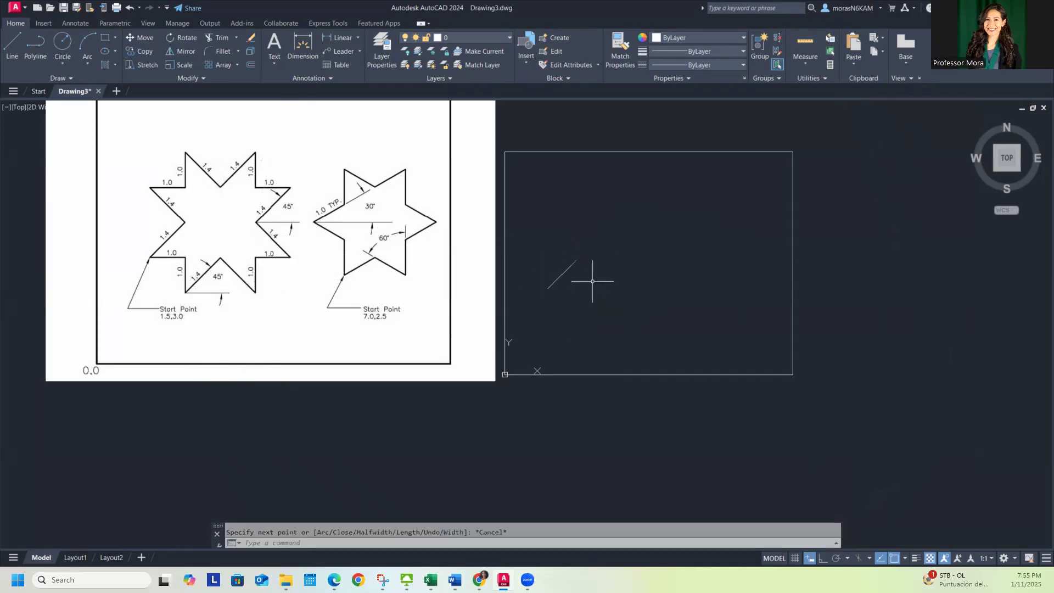
scroll(593, 278, down, 3)
scroll(513, 274, up, 2)
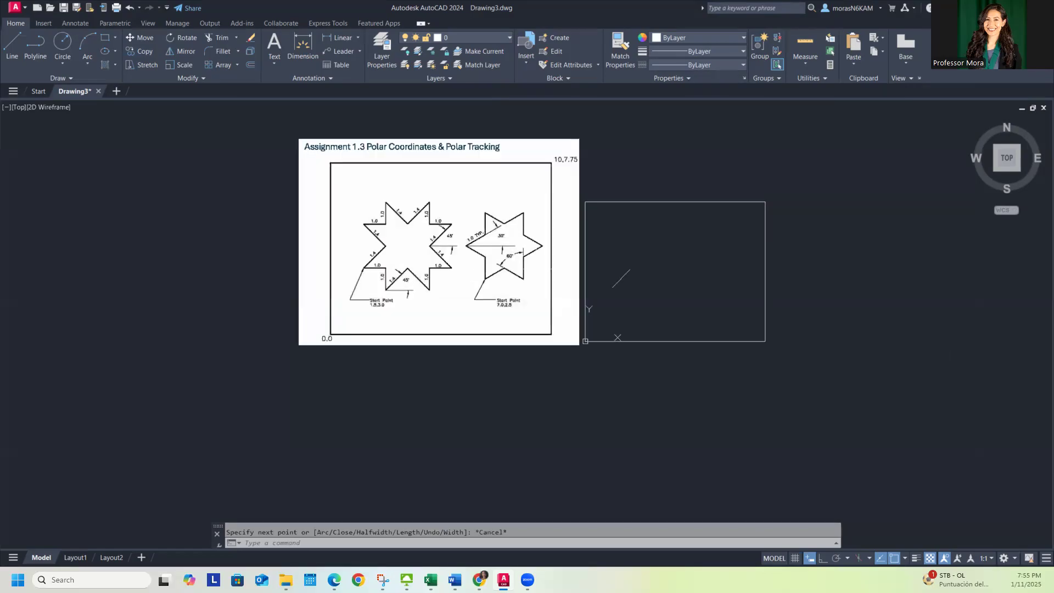
scroll(534, 271, up, 2)
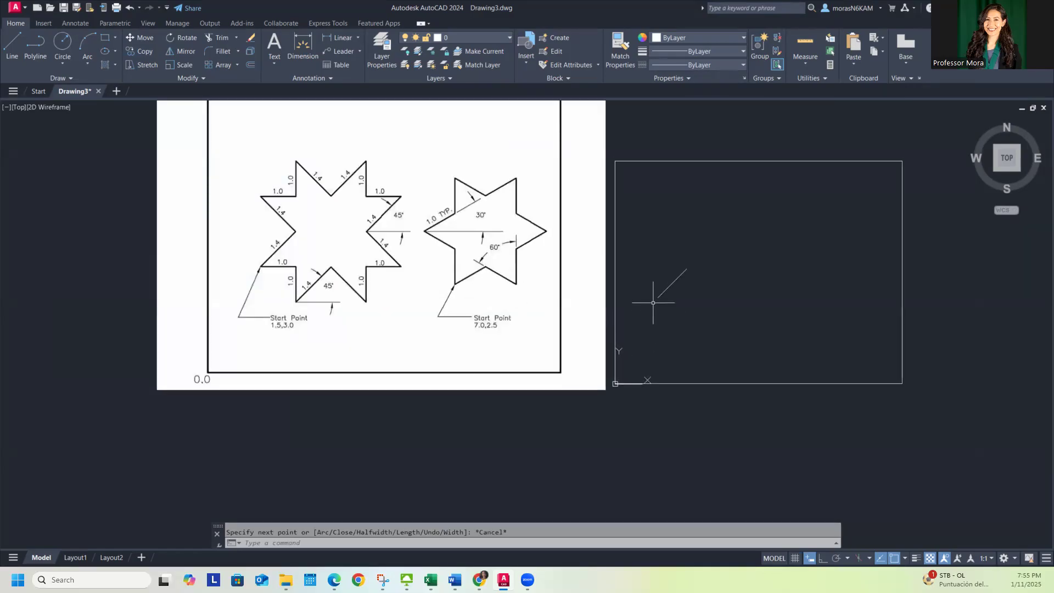
scroll(651, 277, down, 2)
middle_drag(651, 277, 604, 291)
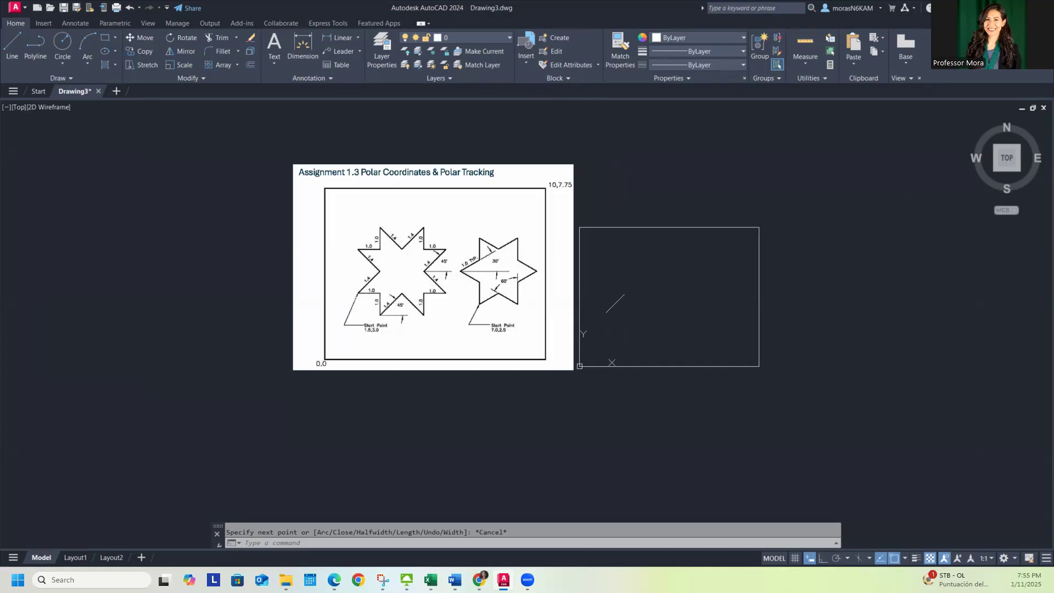
scroll(592, 298, up, 4)
click(723, 278)
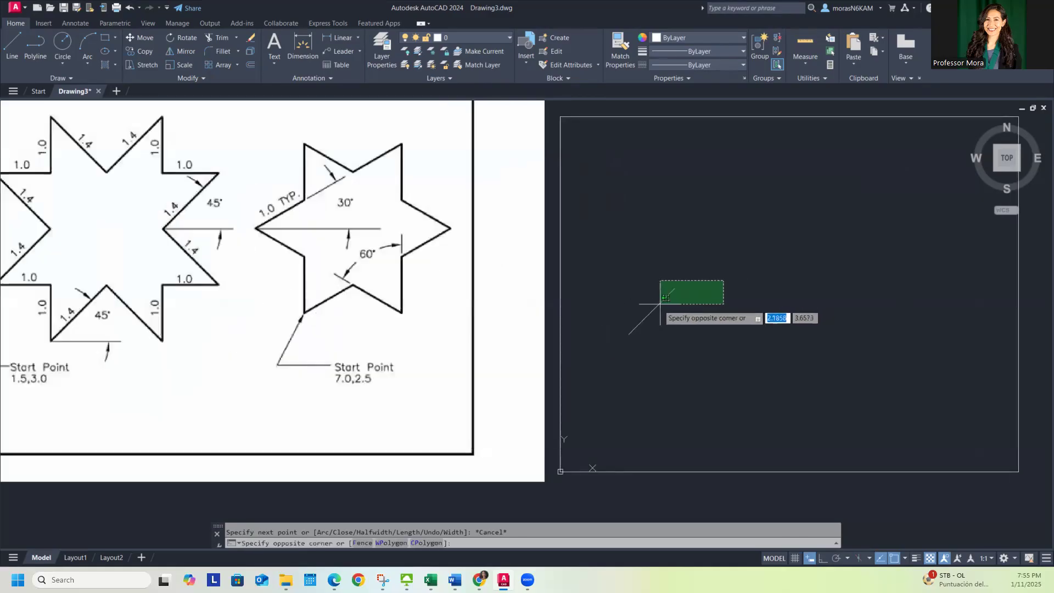
key(Escape)
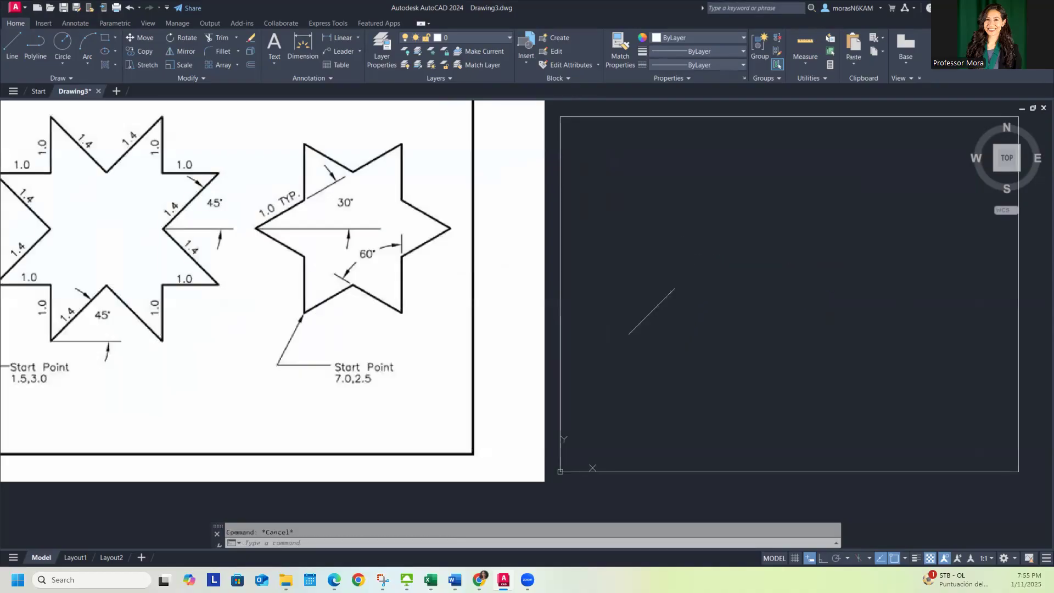
Step: Start a second polyline at the first edge's lower endpoint with relative points @1,0 and @0,-1
click(44, 44)
middle_drag(604, 279, 702, 250)
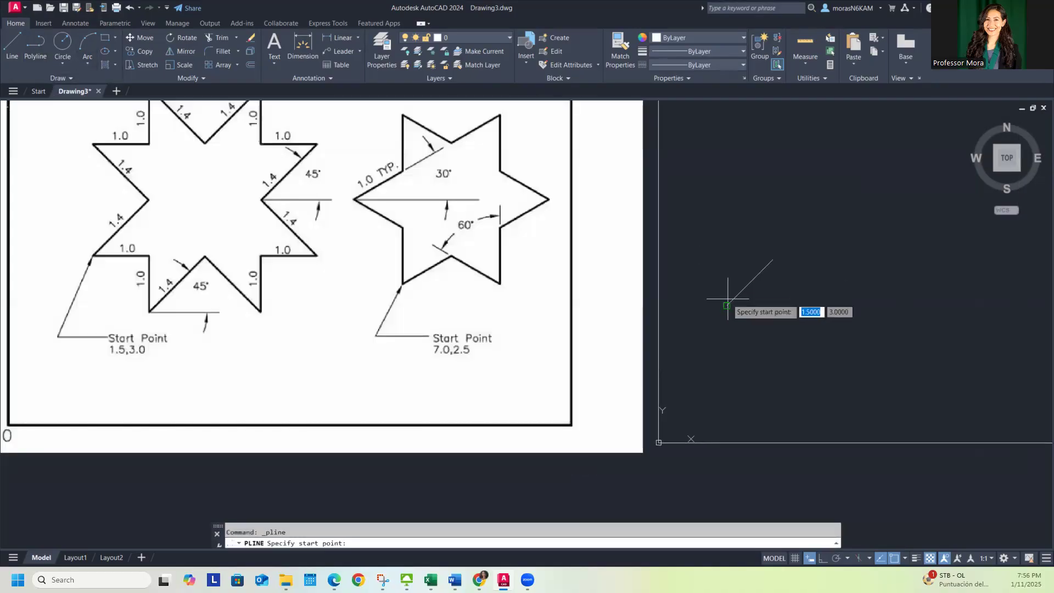
click(727, 305)
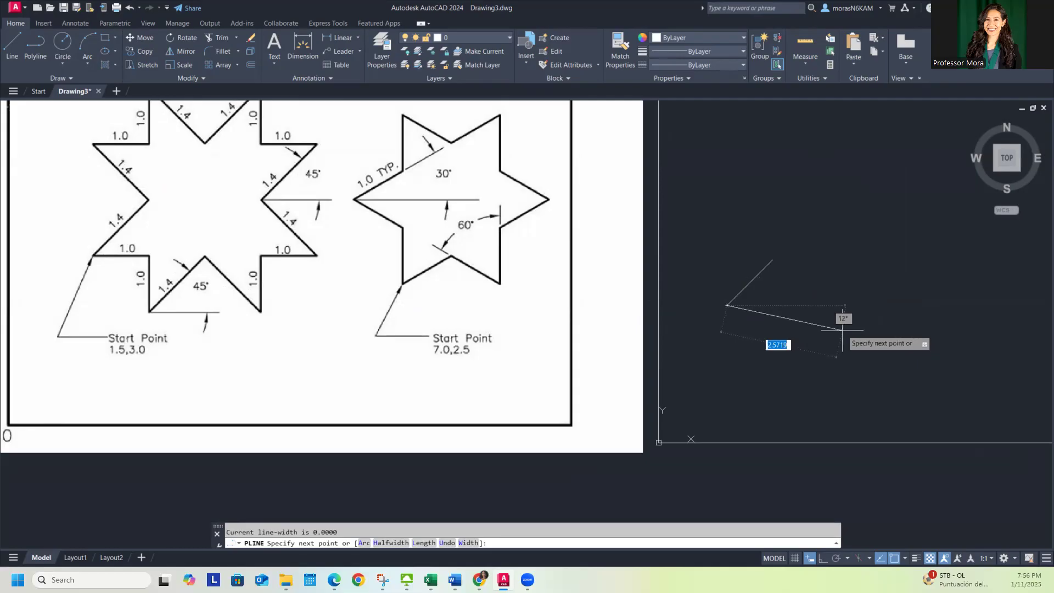
text(@ 1)
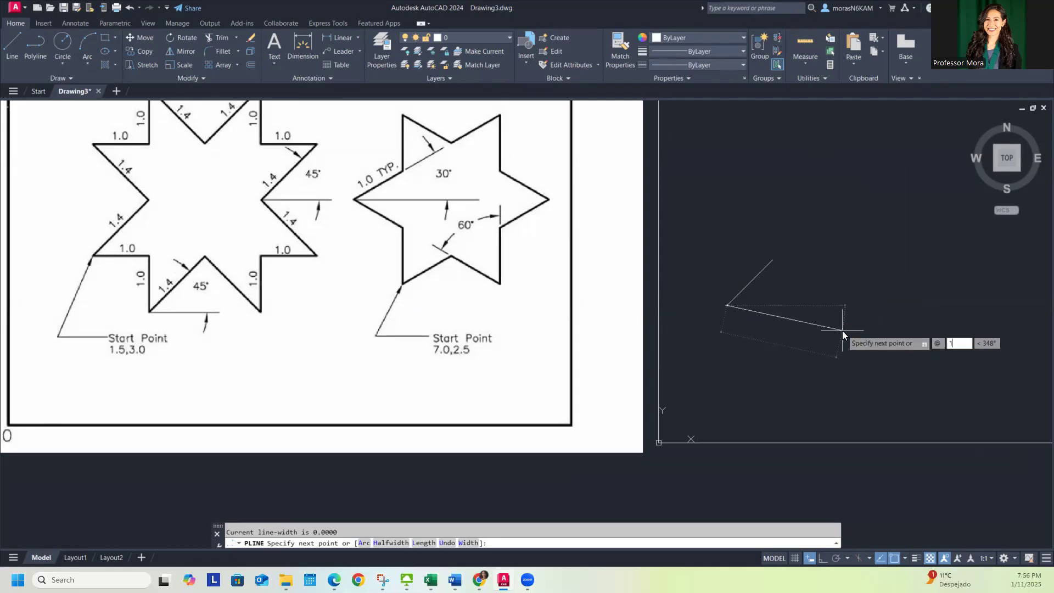
key(BackSpace)
text(1<0)
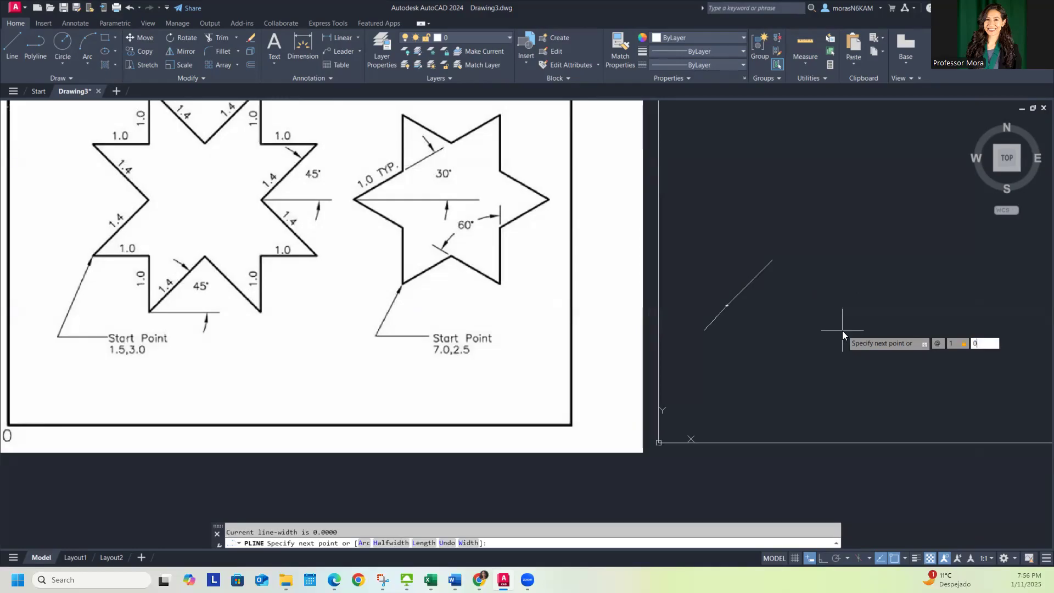
key(Return)
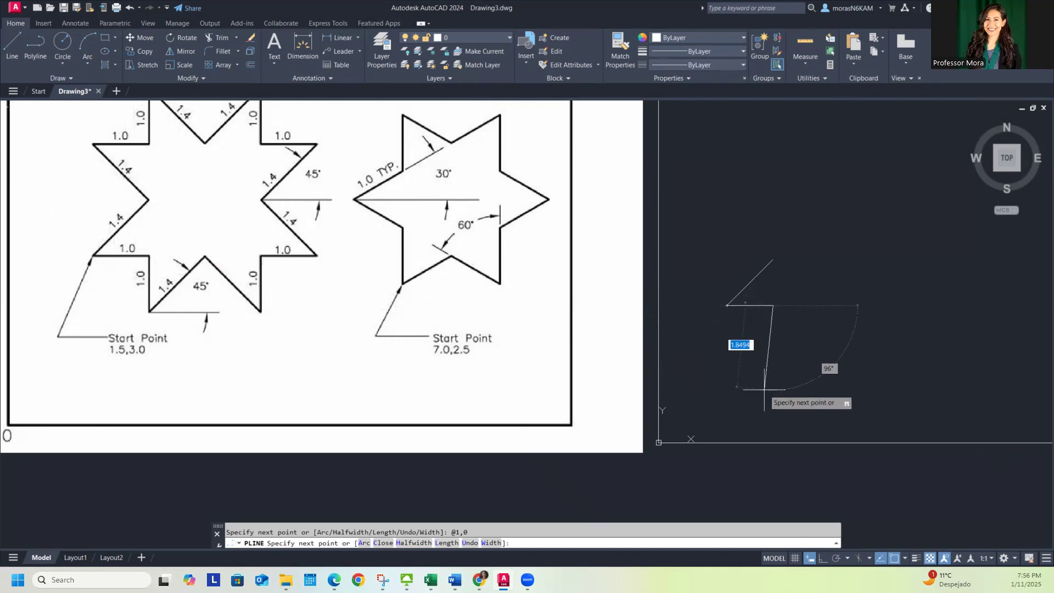
text(@)
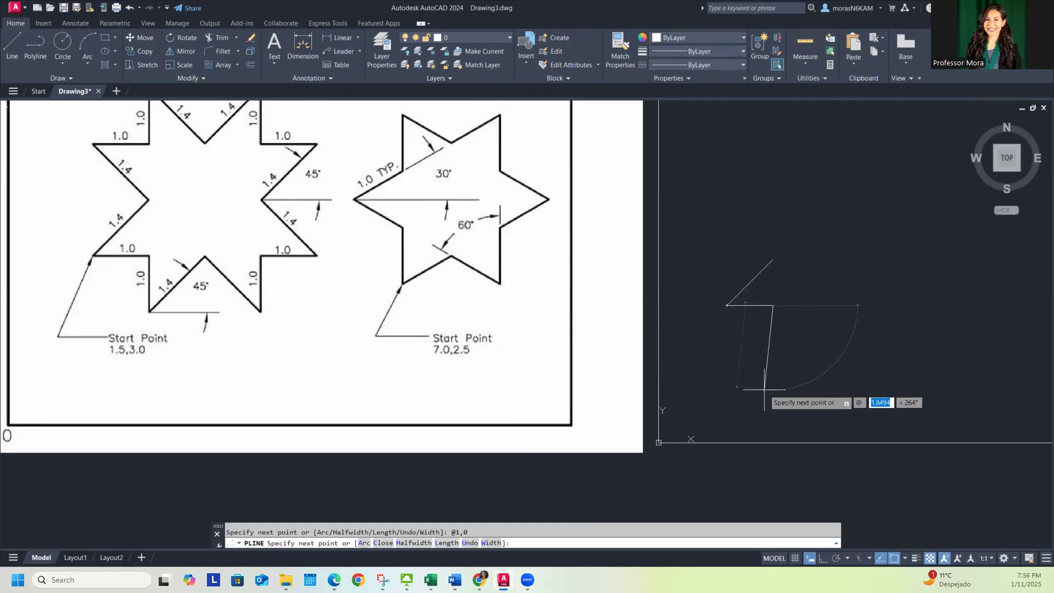
text(0,-1)
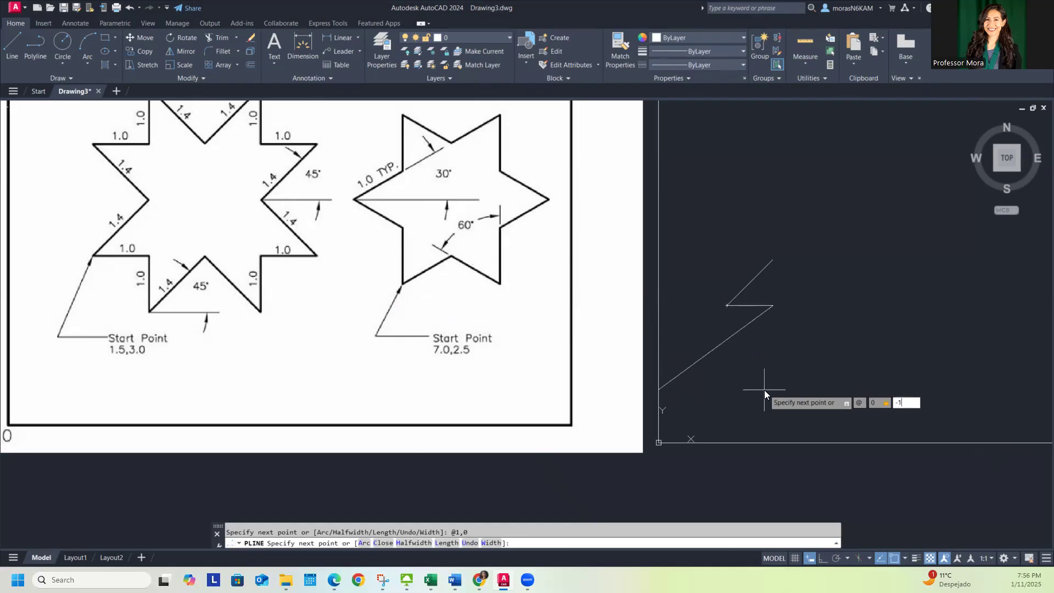
key(Return)
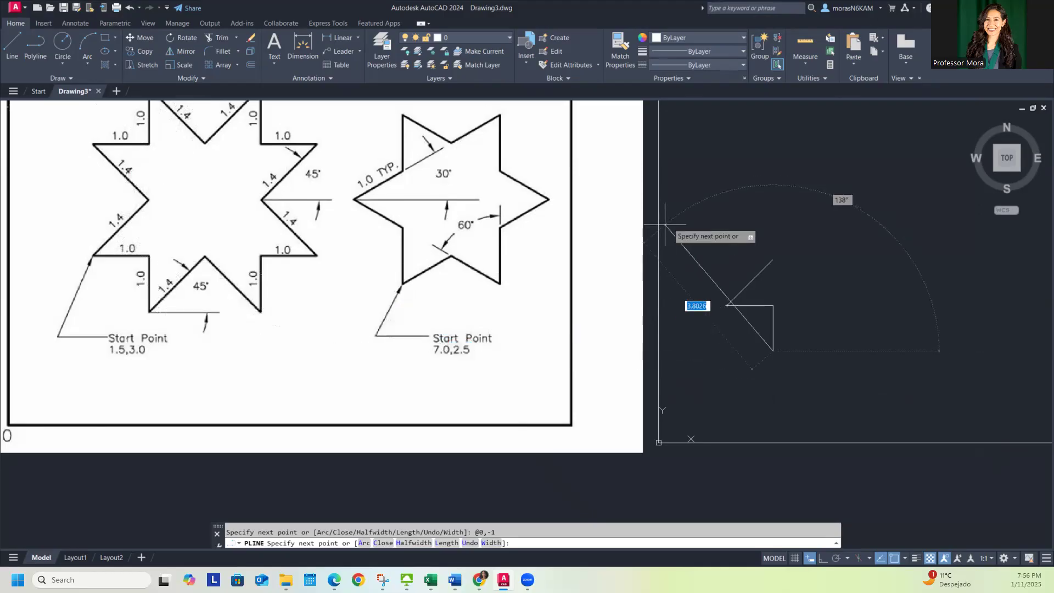
Step: Continue the polyline with a star edge 1.4 long at 45 degrees using relative polar coordinates
middle_drag(774, 331, 705, 327)
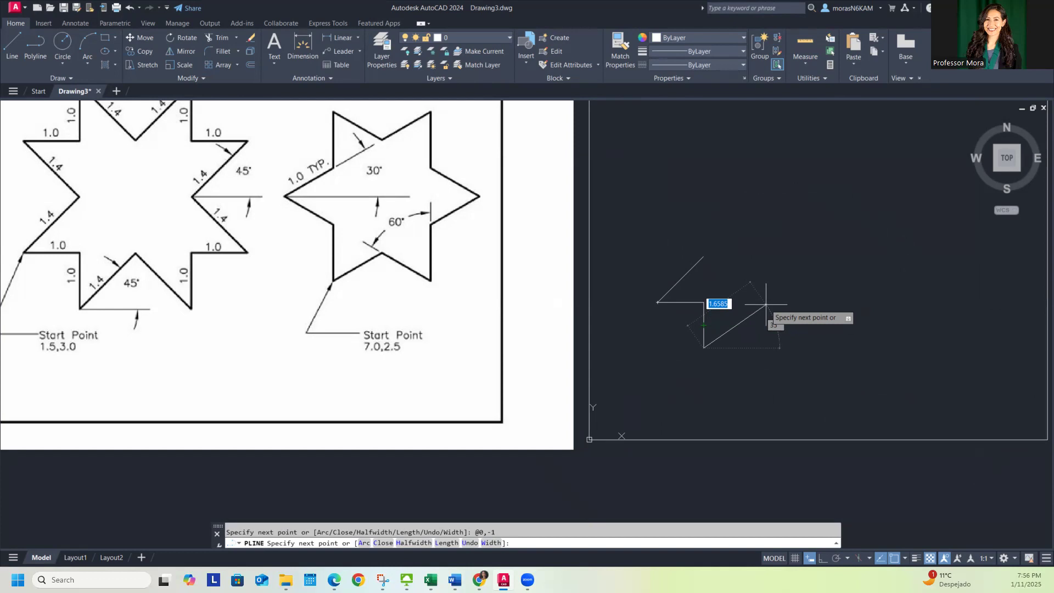
text(@)
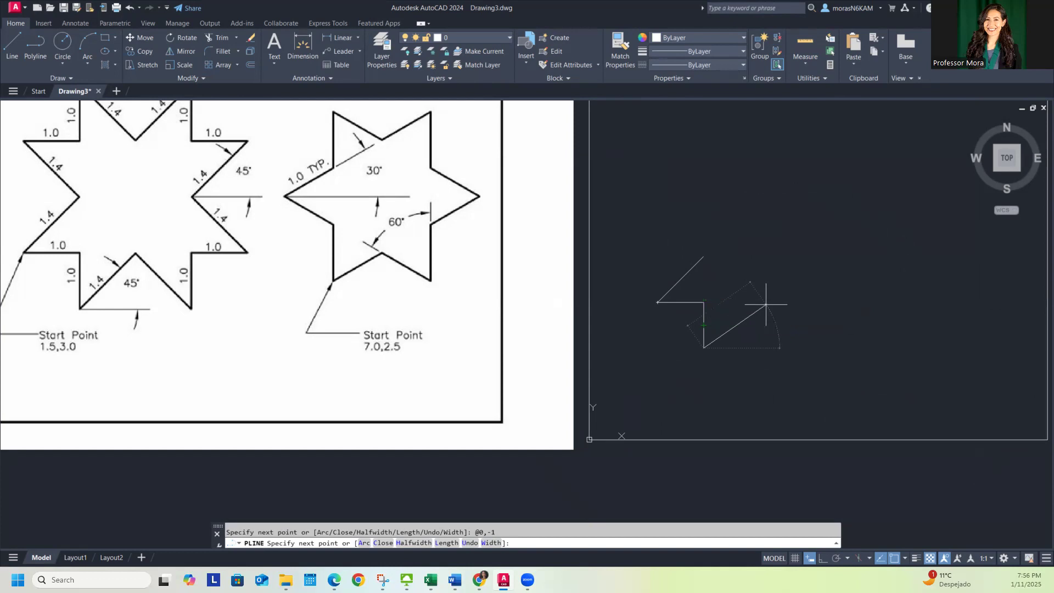
text(1.4)
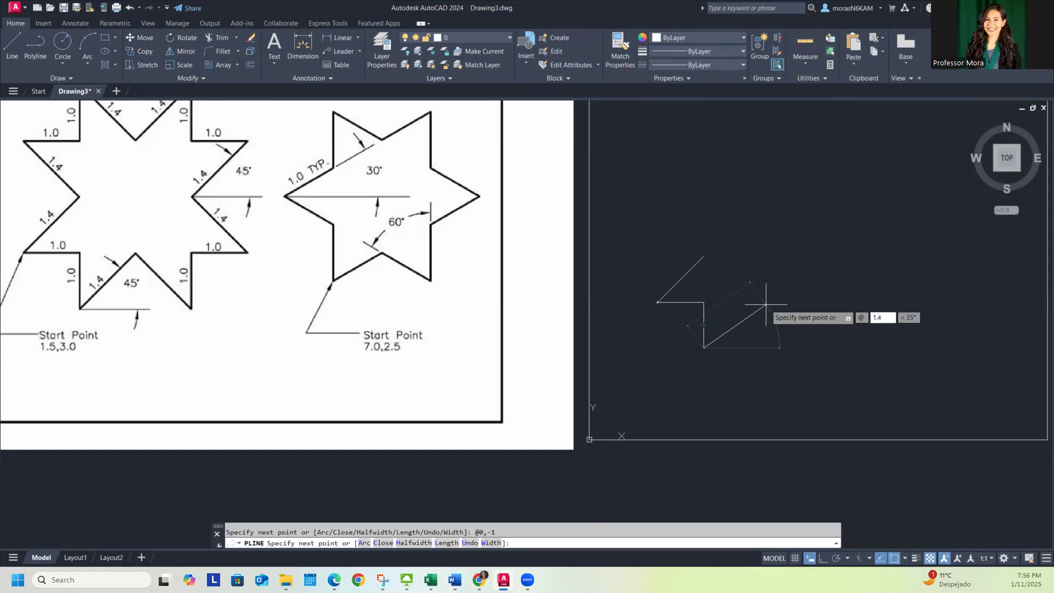
key(Tab)
text(35)
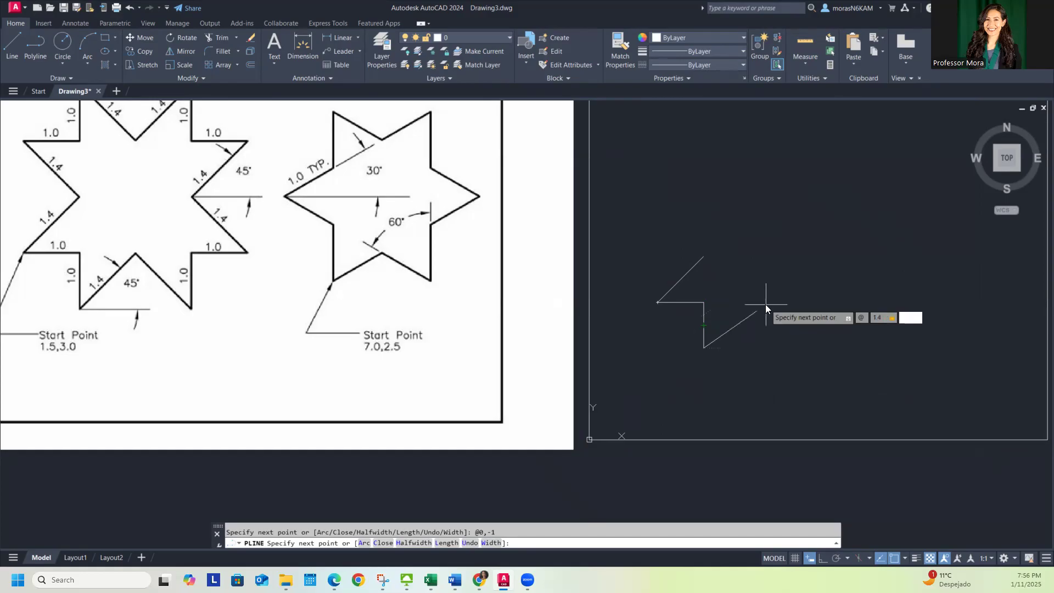
key(Return)
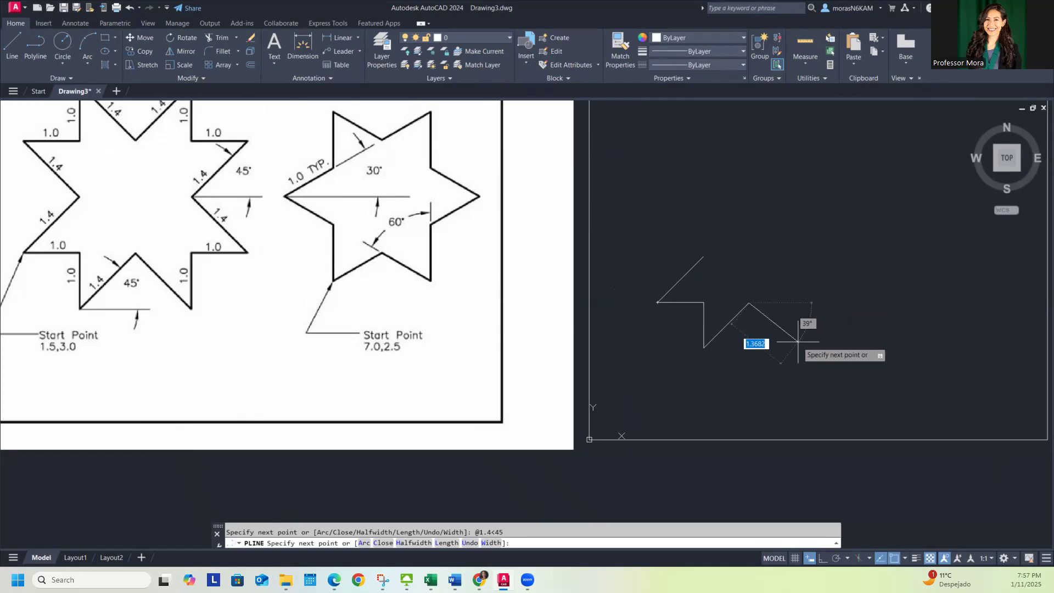
Step: Continue the star polyline with an edge 1.4 long, using an angle override of -45 degrees
key(shift)
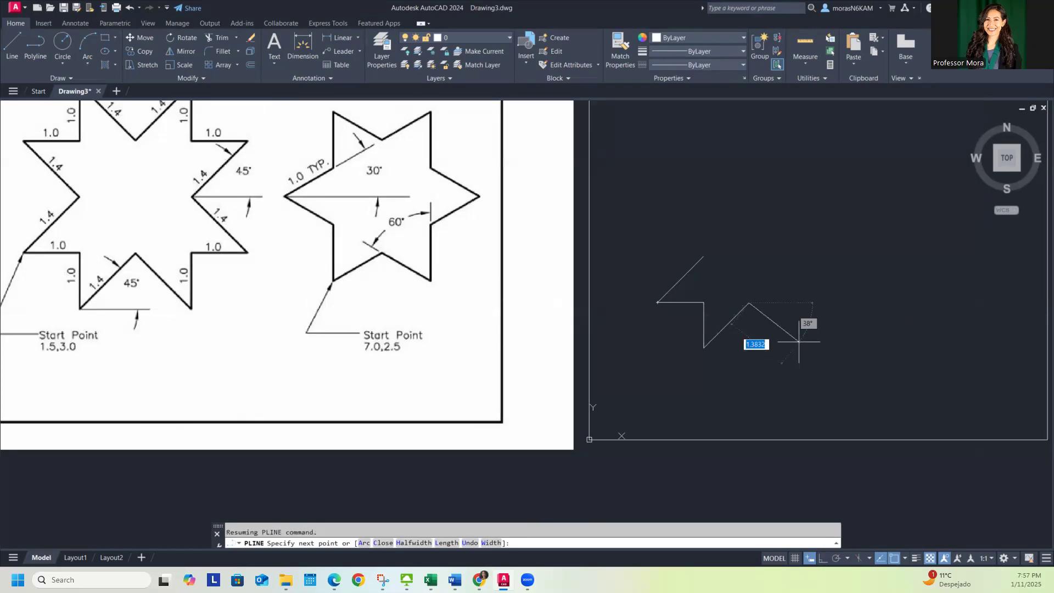
text(<)
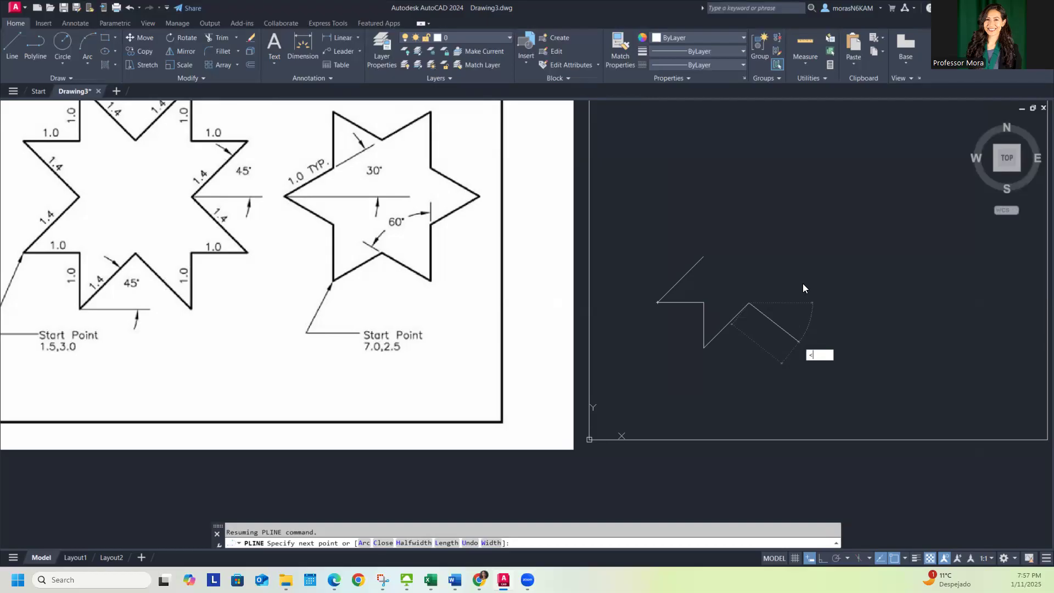
text(-45)
key(Return)
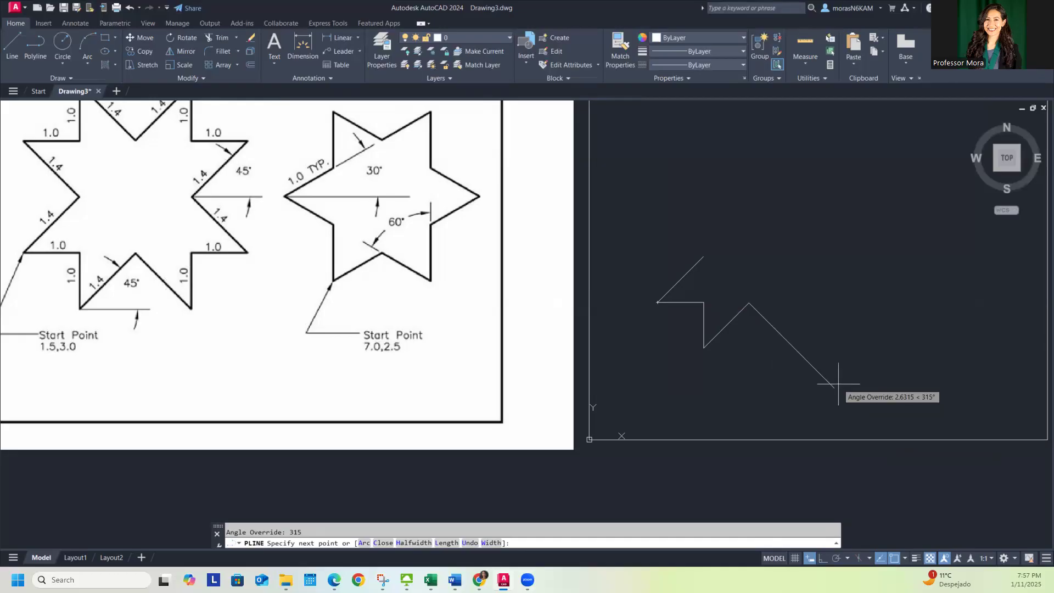
text(1.4)
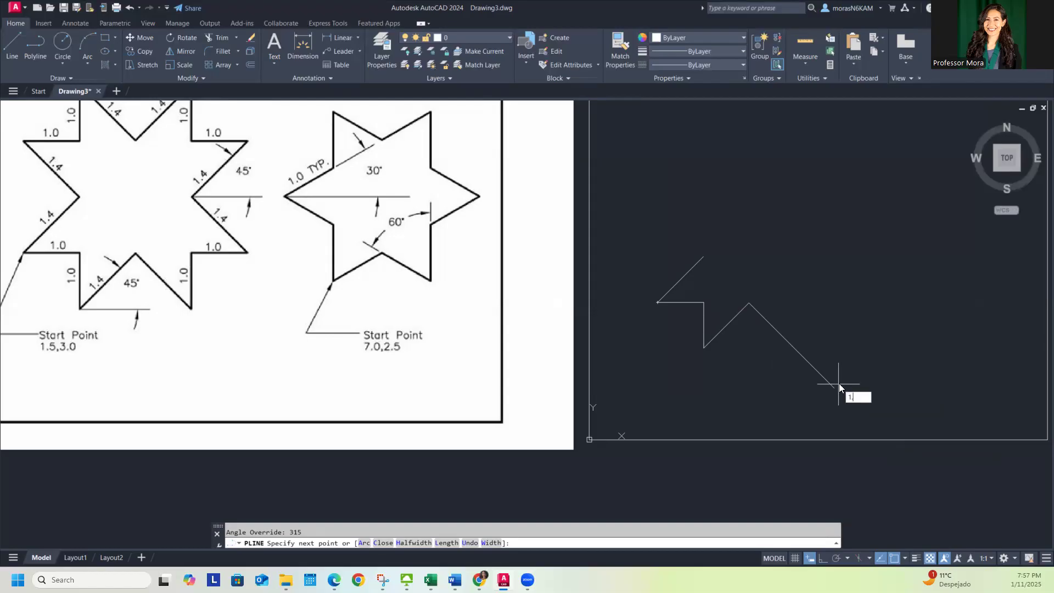
key(Return)
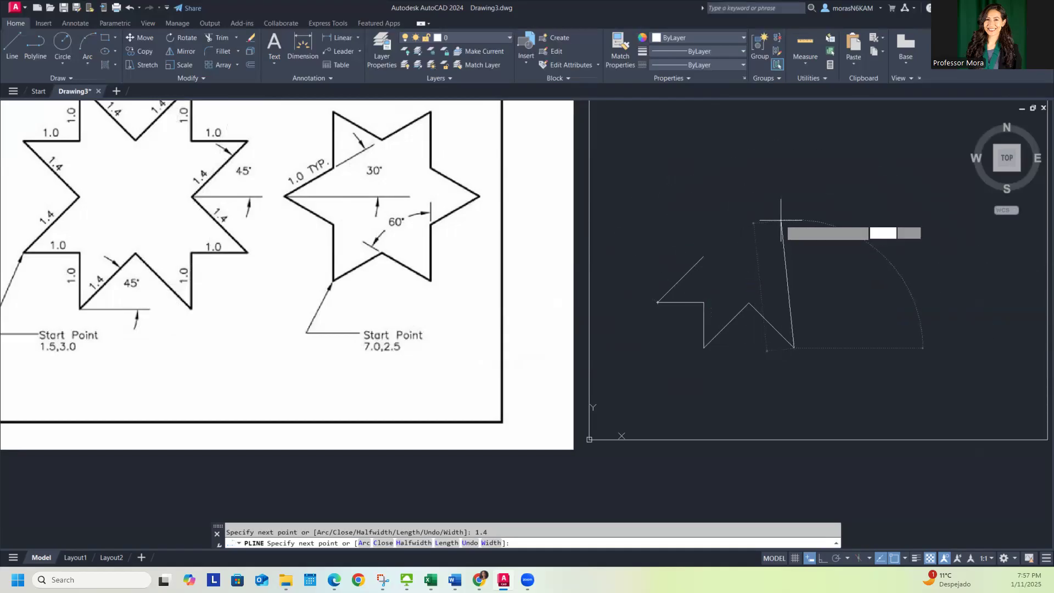
Step: Add the star's next vertical and horizontal edges with relative points @0,1 and @1,0
text(0,)
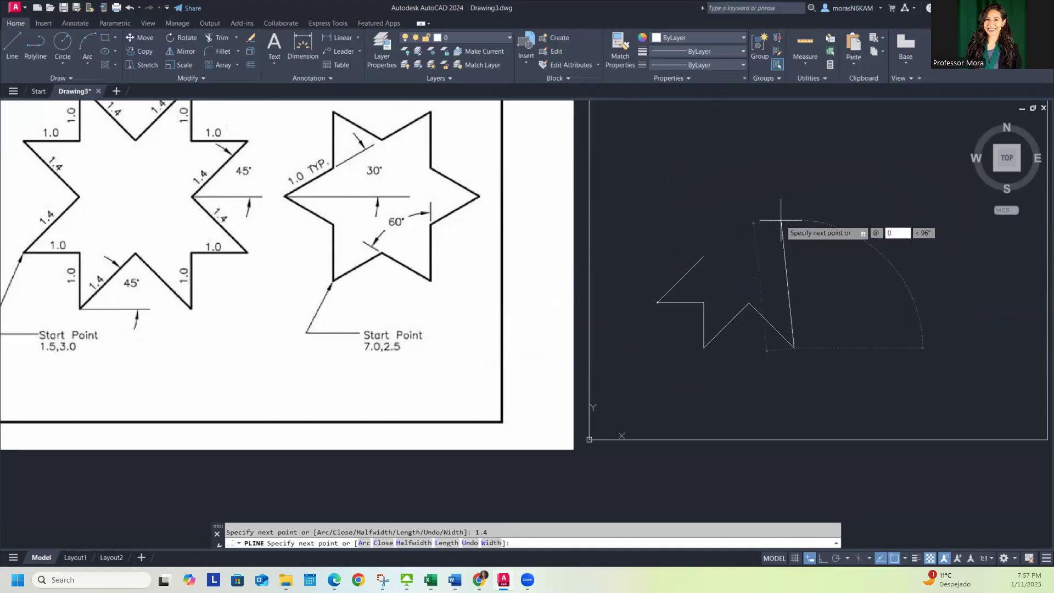
text(1)
key(Return)
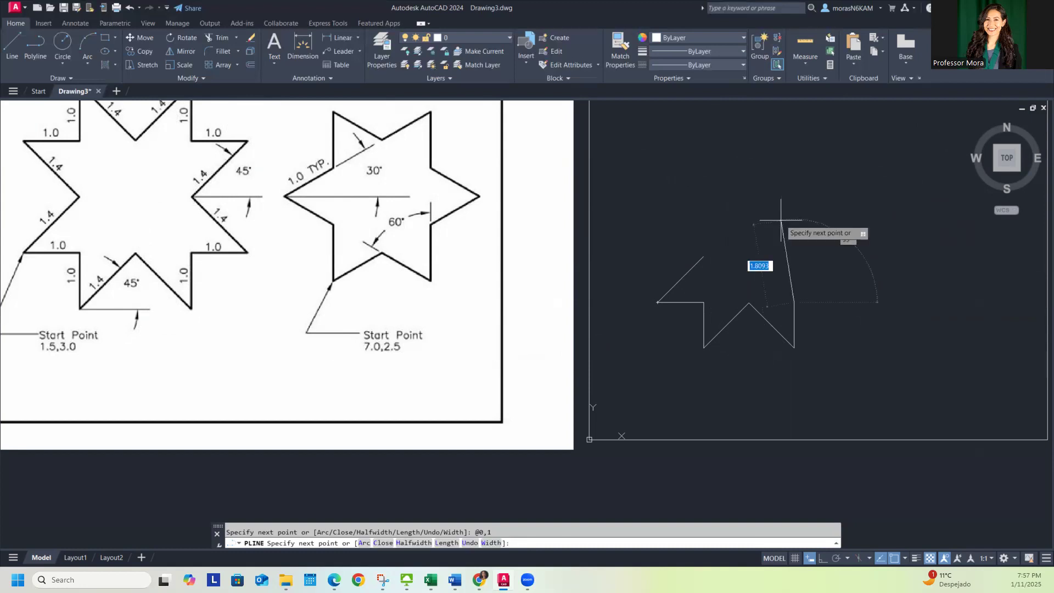
text(1,0)
key(Return)
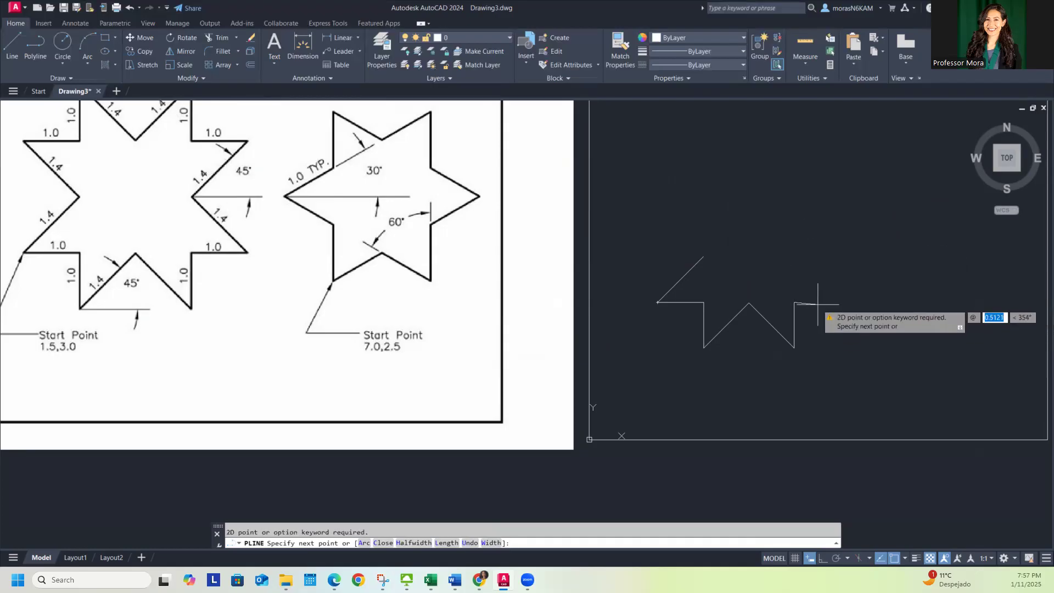
text(1,)
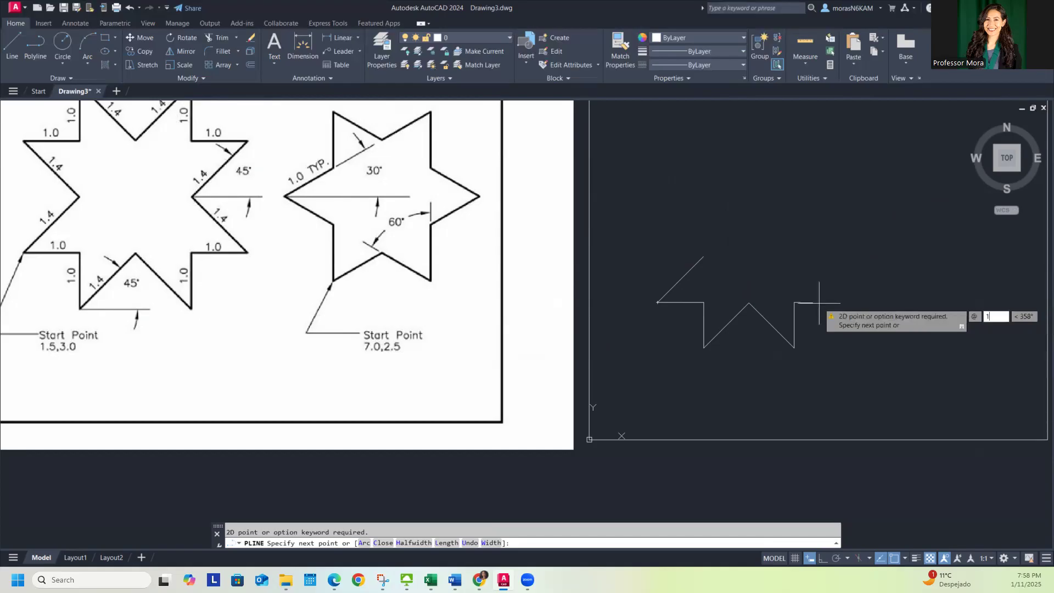
text(0)
key(Return)
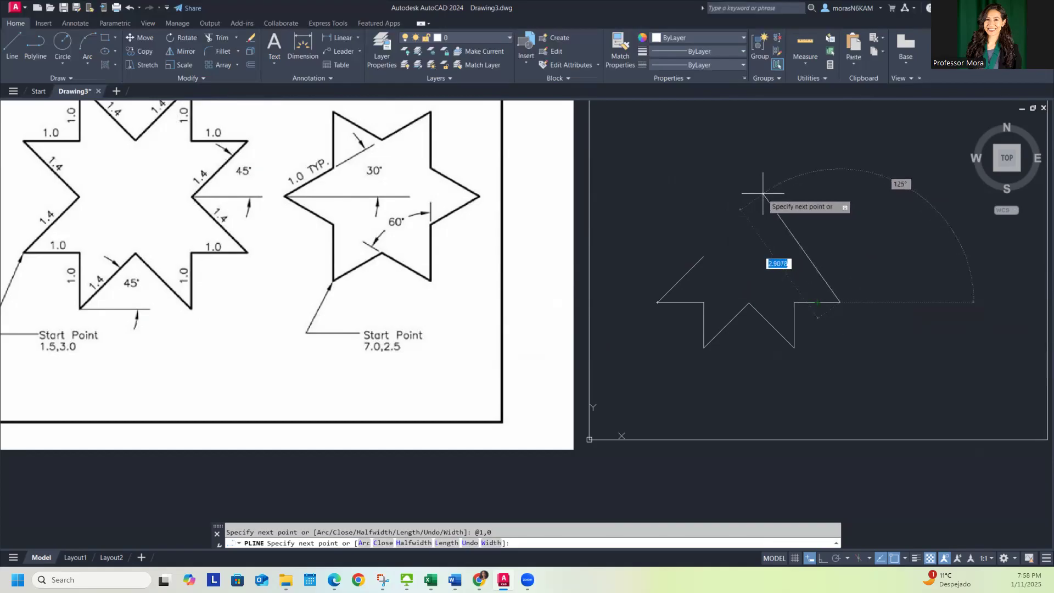
Step: Add a star edge 1.4 long at 135 degrees using relative polar coordinates
middle_drag(758, 184, 736, 214)
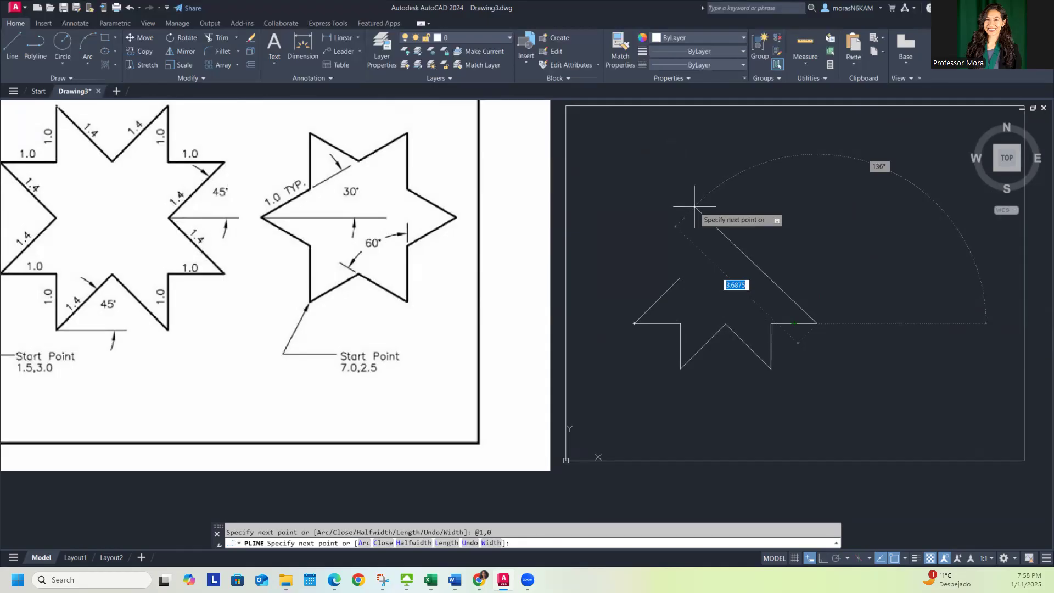
text(@)
text(1.)
text(4)
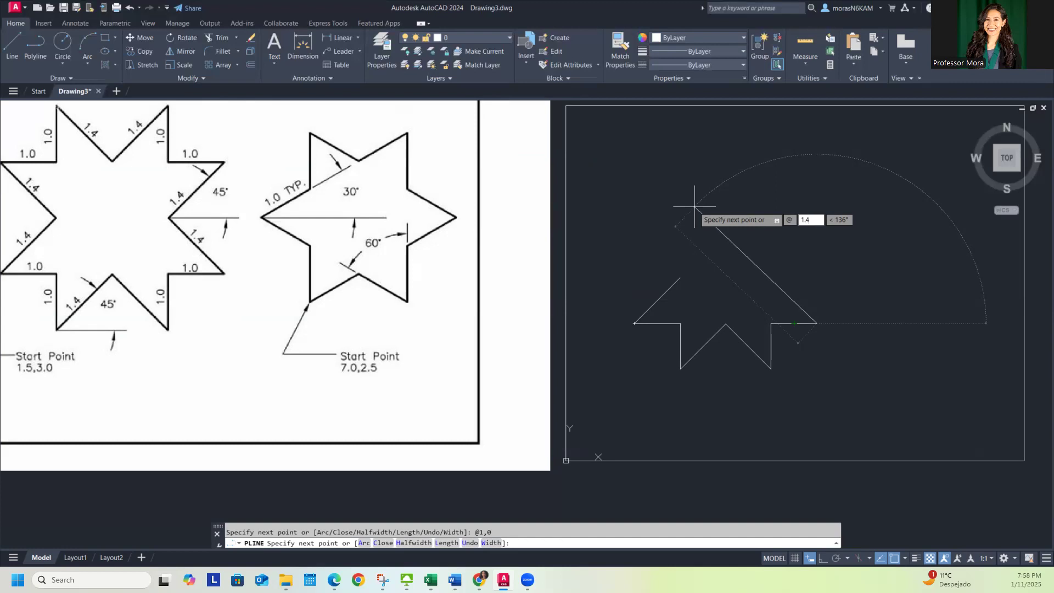
key(Tab)
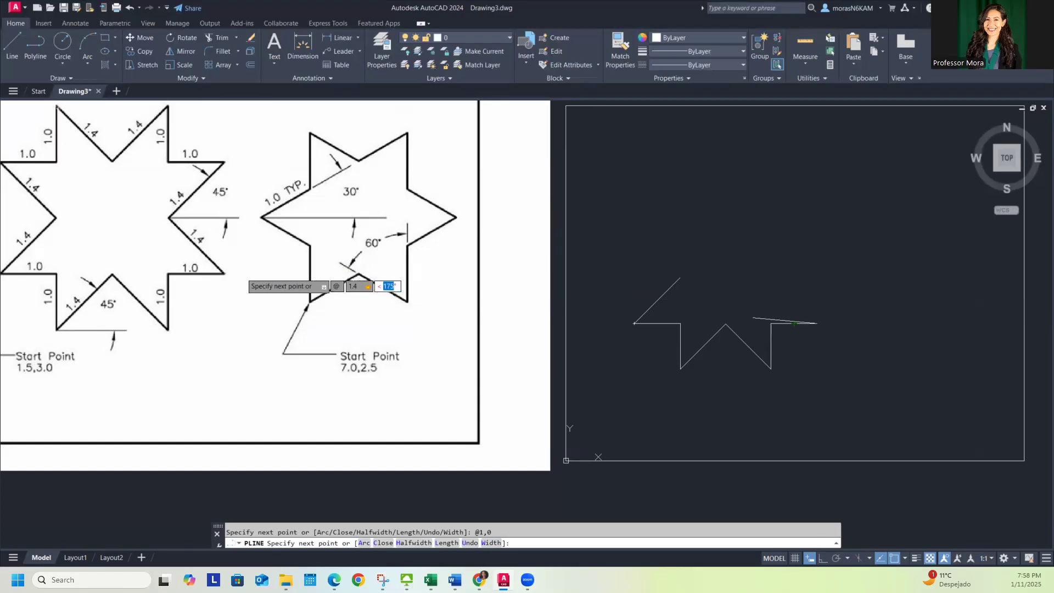
text(<)
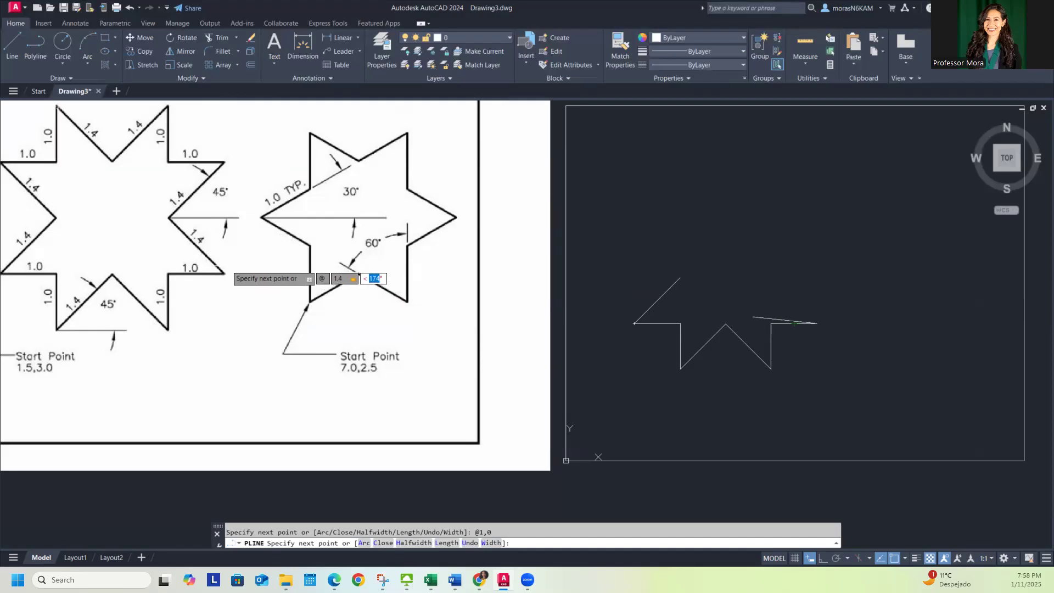
text(135)
key(Return)
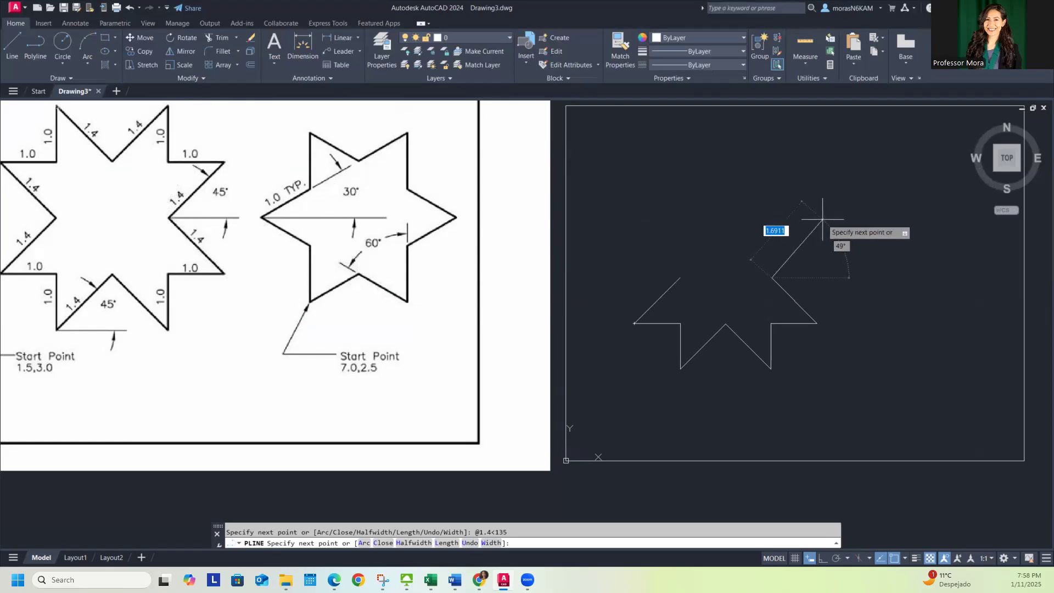
Step: Continue the polyline with an edge 1.4 long, using an angle override of 45 degrees
text(<45)
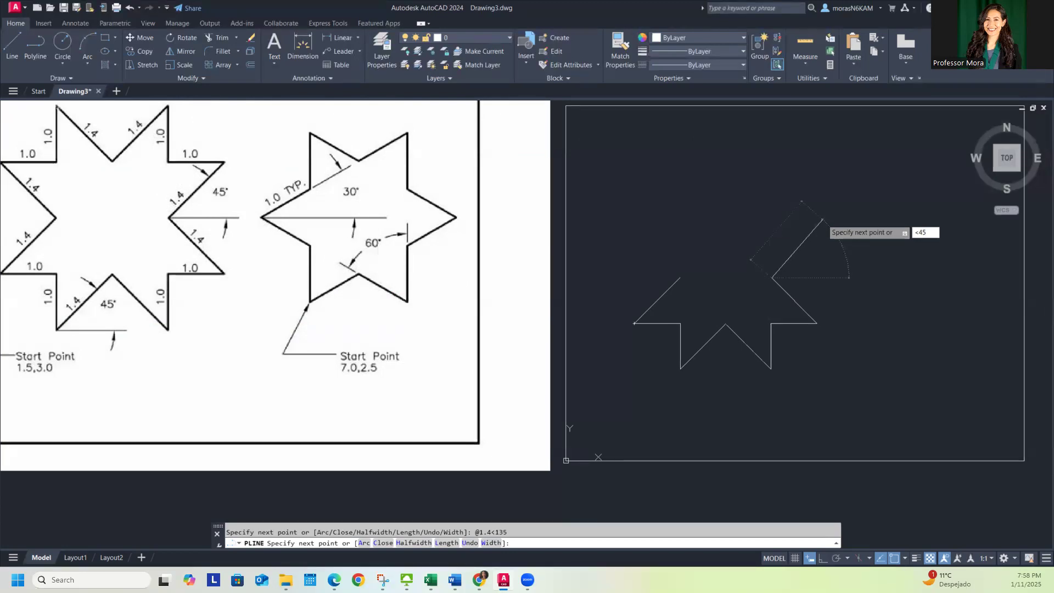
key(Return)
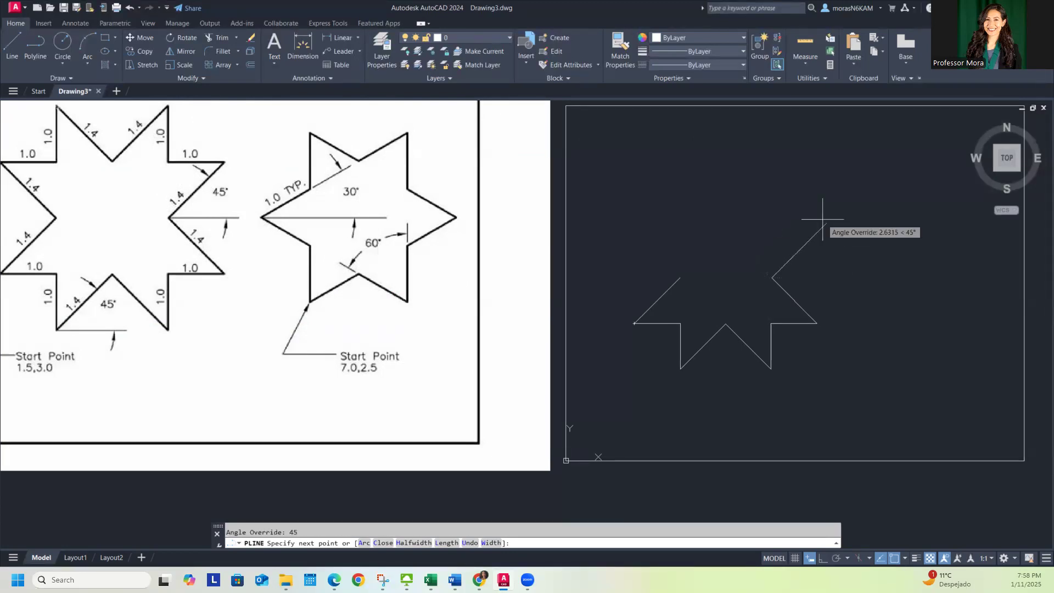
text(1.4)
key(Return)
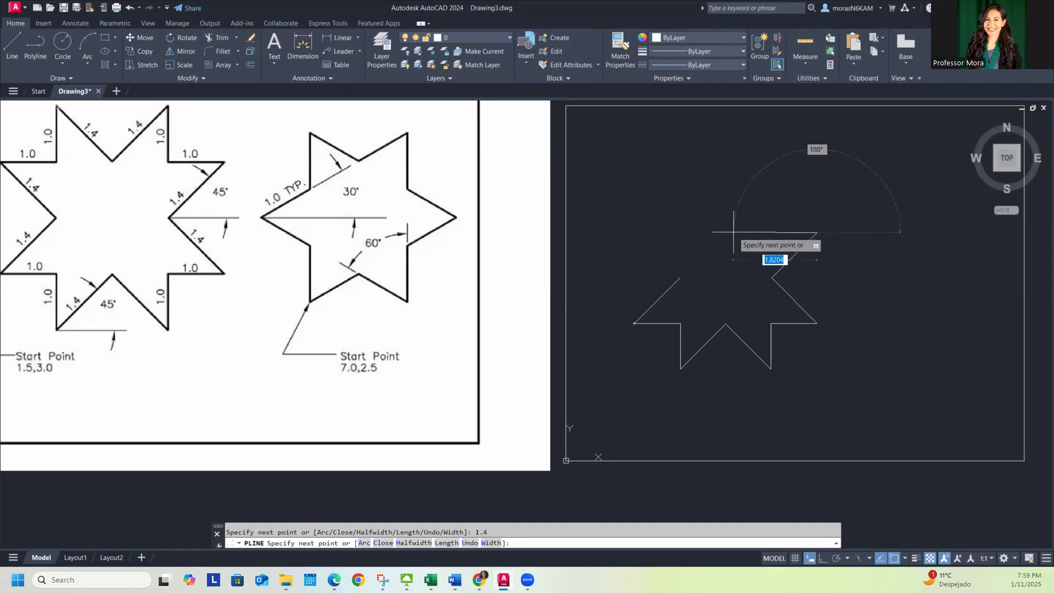
Step: Add the star's upper-right horizontal and vertical edges with relative points @-1,0 and @0,1
text(@-1,)
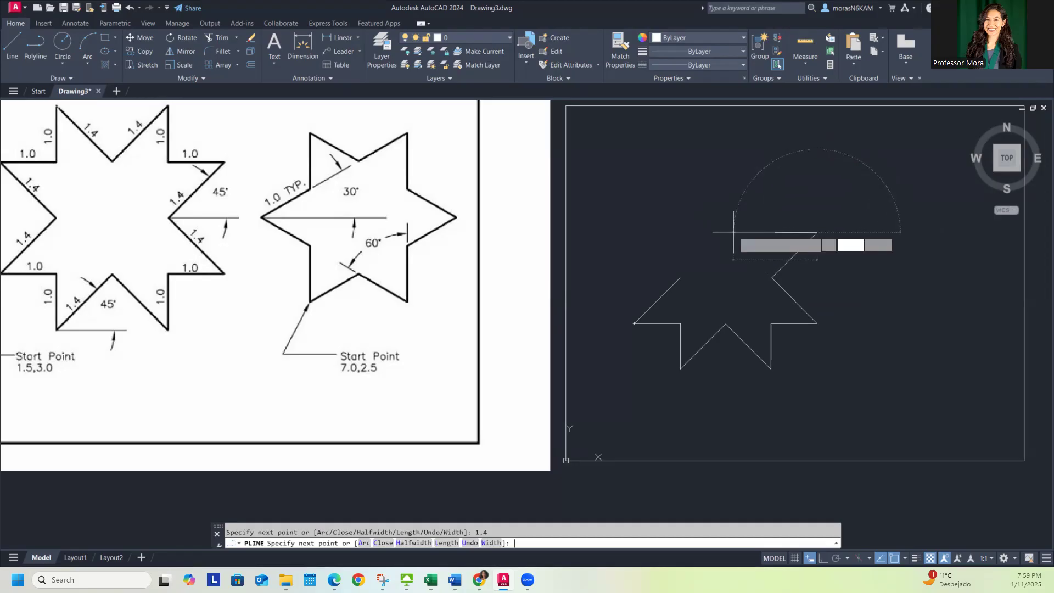
text(0)
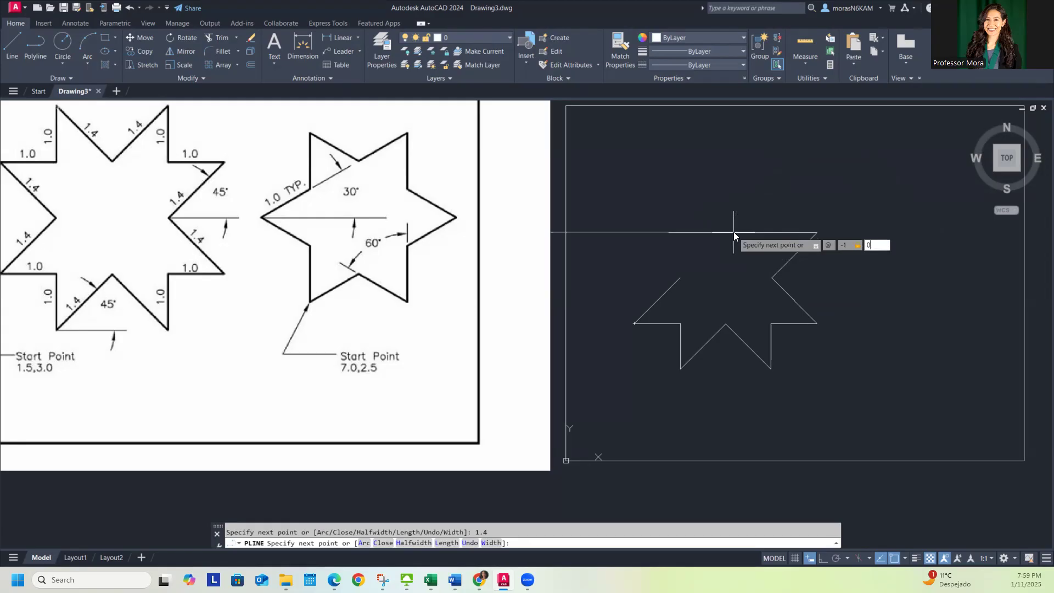
key(Return)
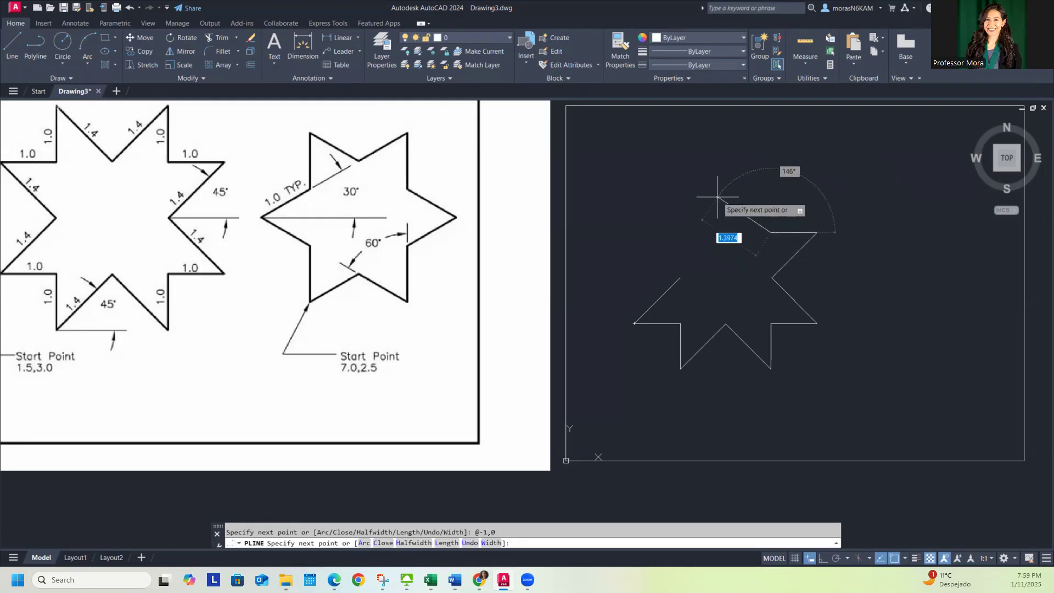
text(@)
text(0,)
text(1)
key(Return)
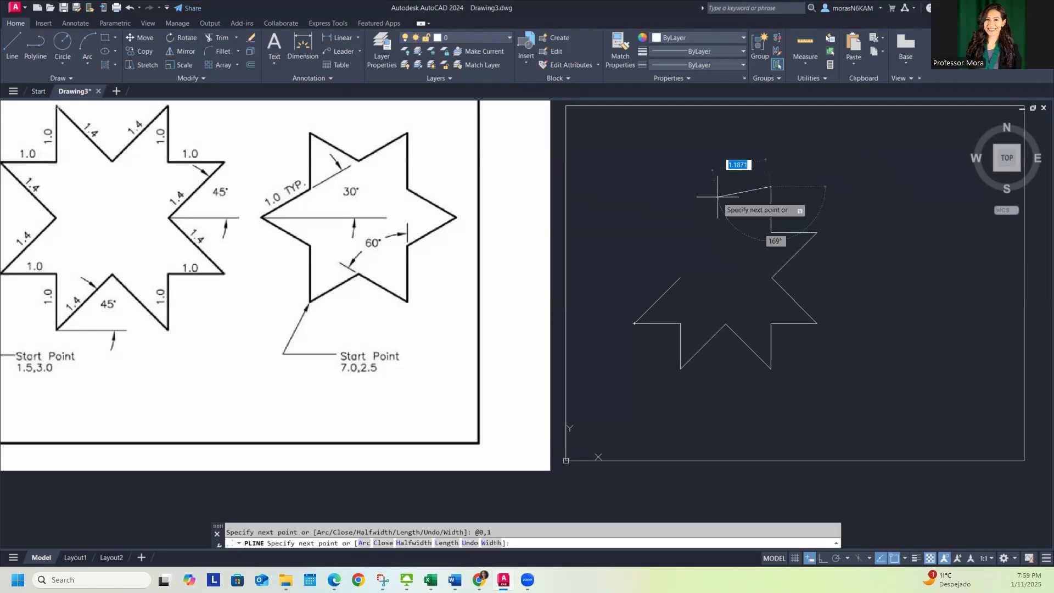
Step: Draw the descending edge from the star's upper-right tip 1.4 long, using an angle override of -135 degrees
key(shift)
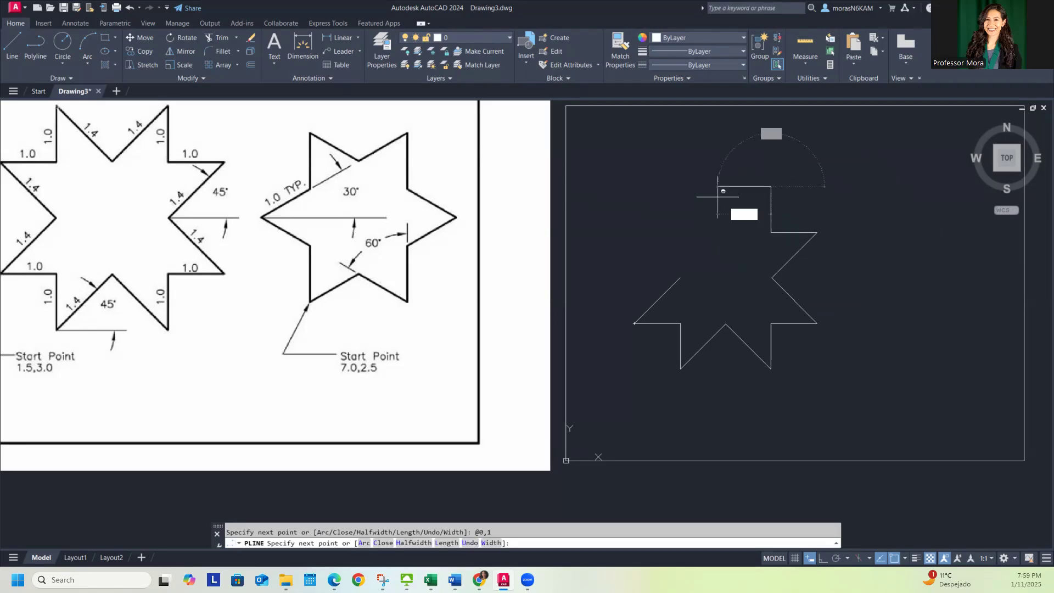
middle_drag(182, 210, 217, 275)
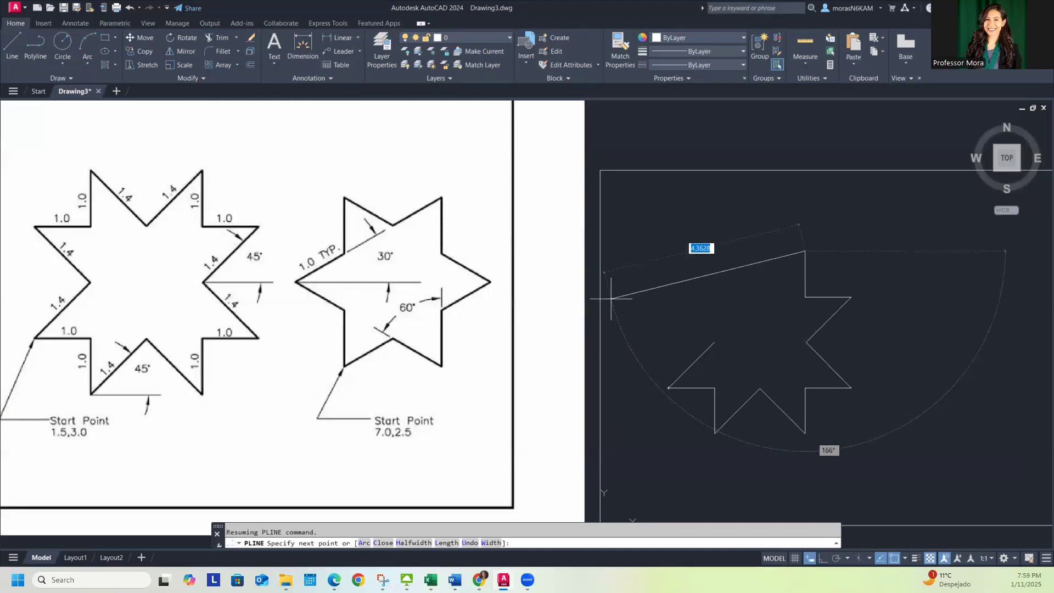
text(<-135)
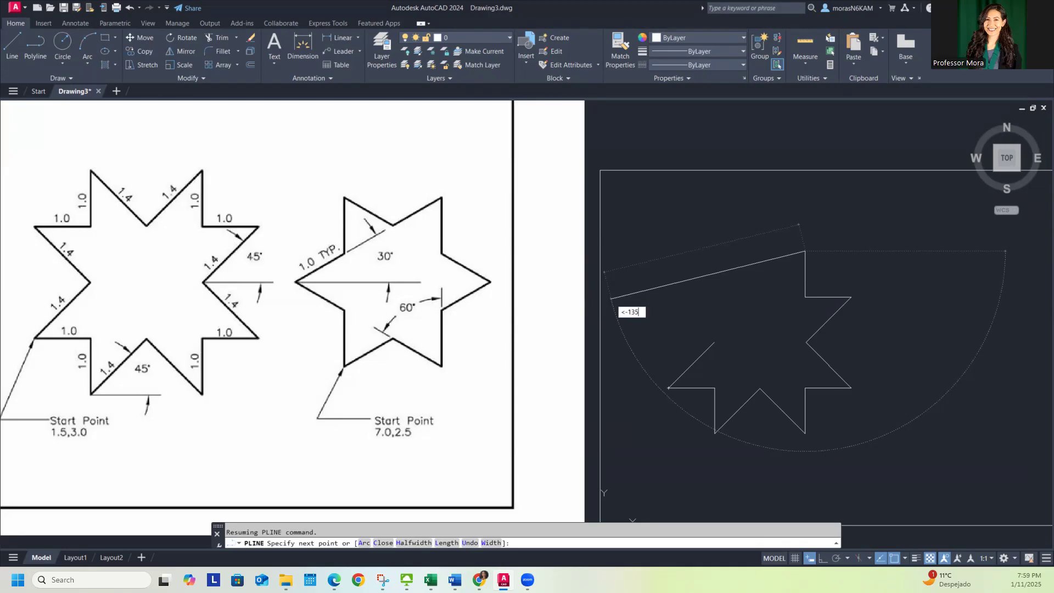
key(Return)
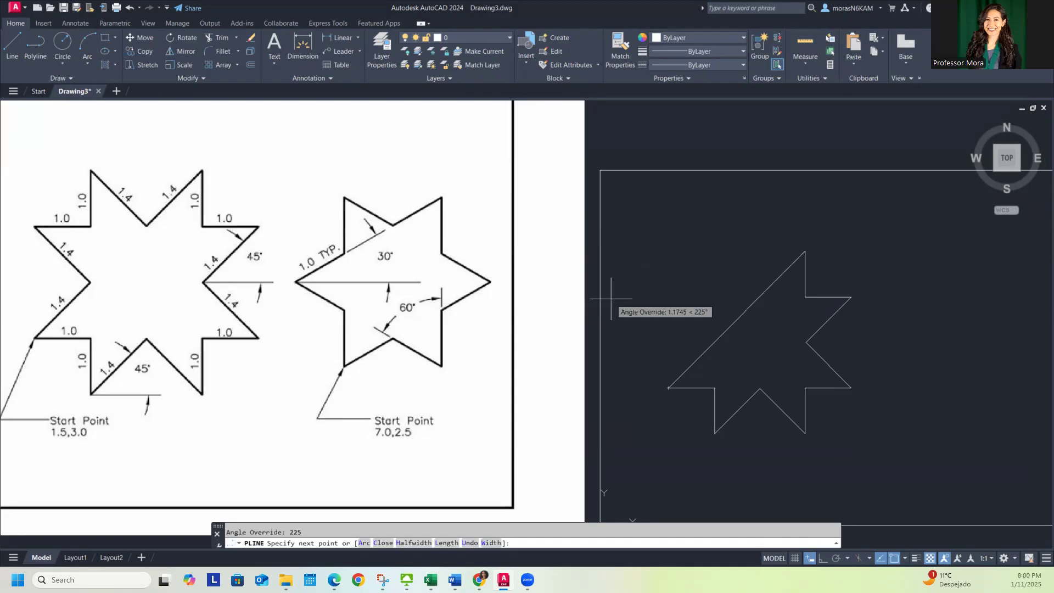
text(1.4)
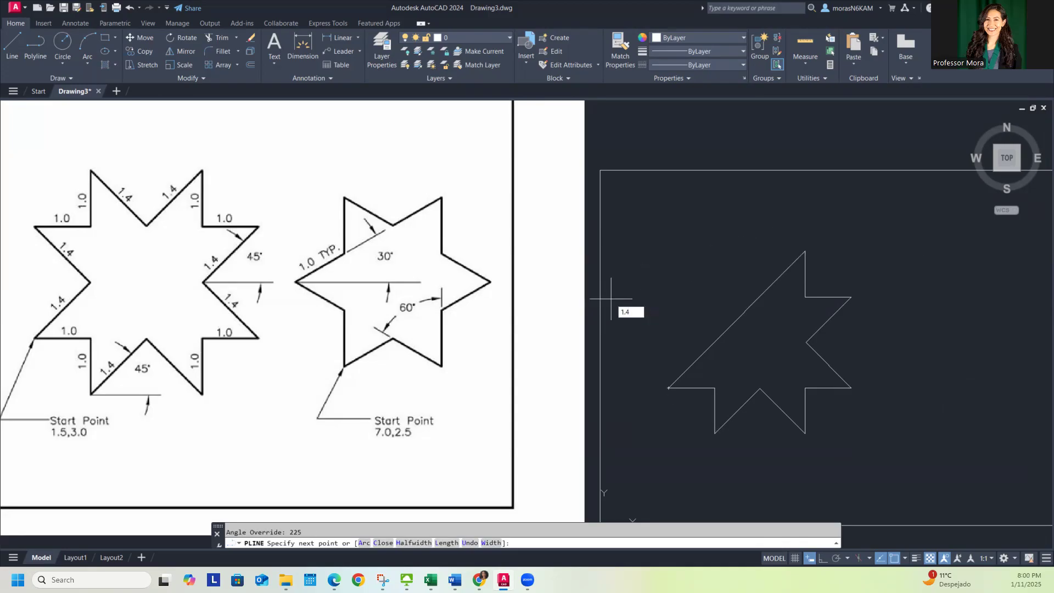
key(Return)
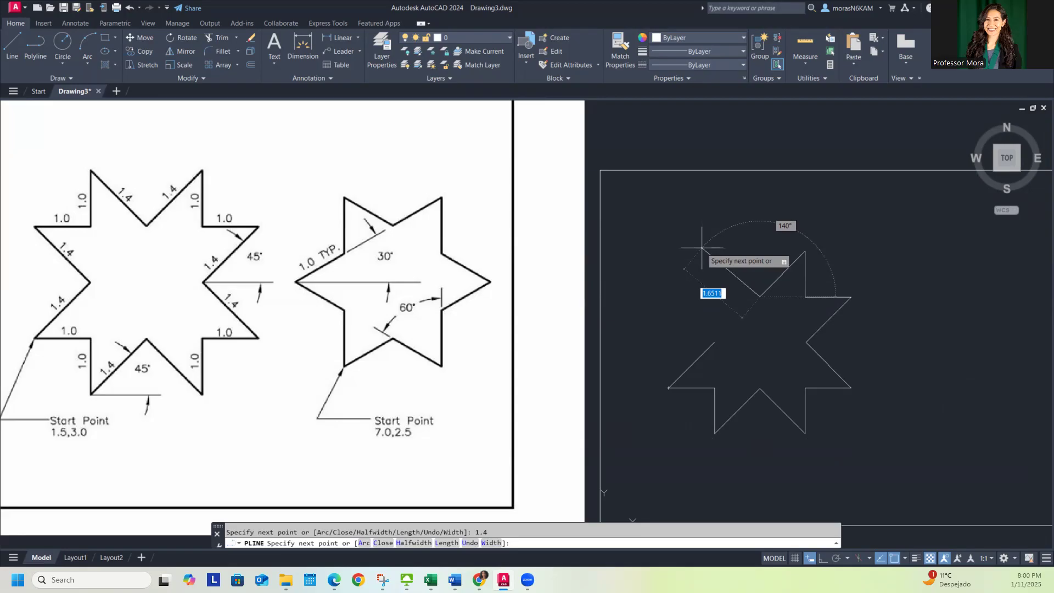
Step: Draw the rising edge to the star's upper-left tip 1.4 long, using an angle override of 135 degrees
text(<)
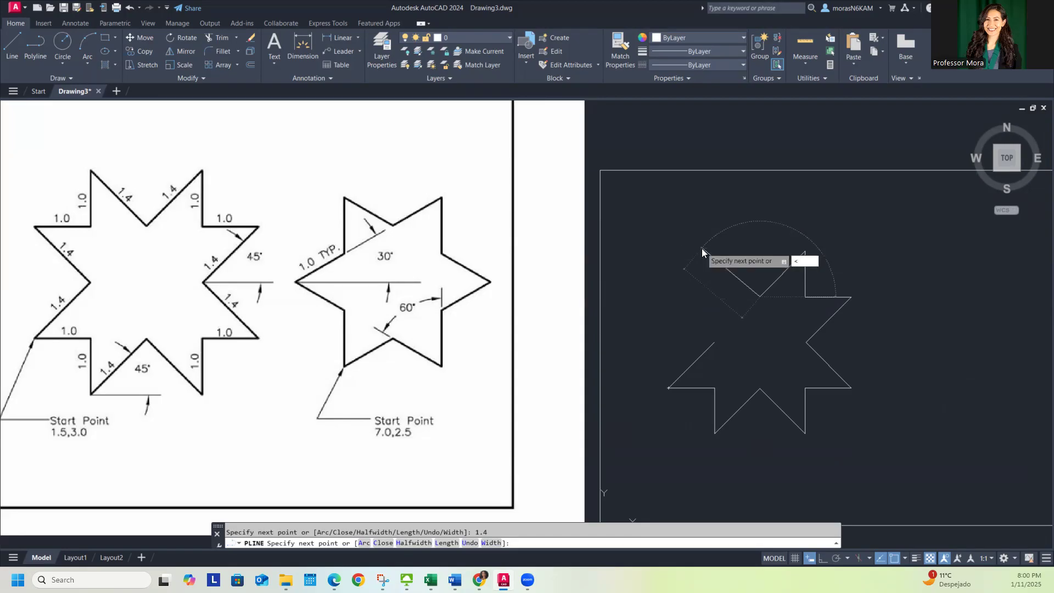
text(135)
key(Return)
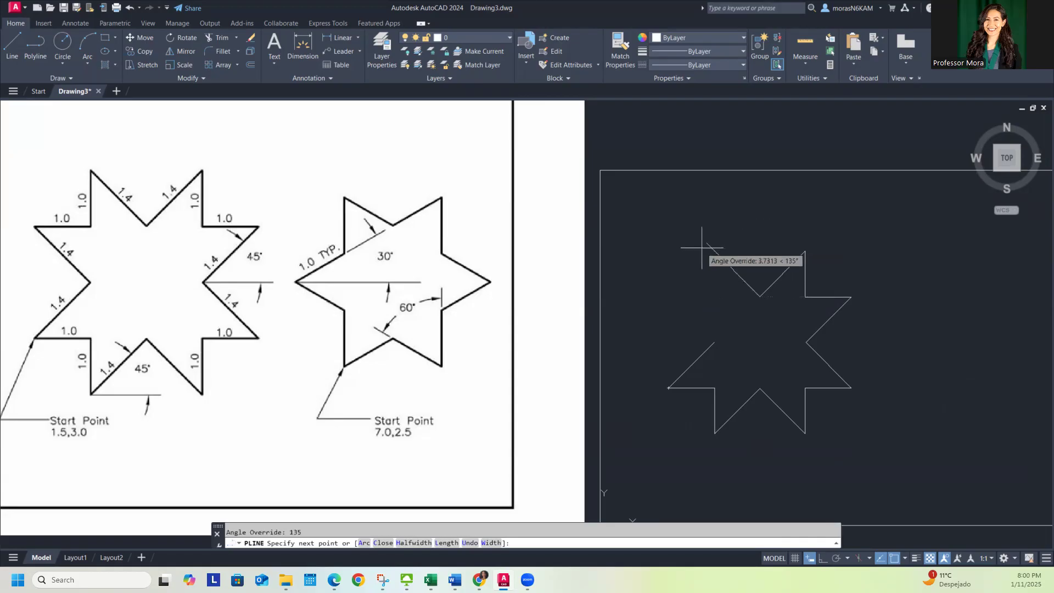
text(1.4)
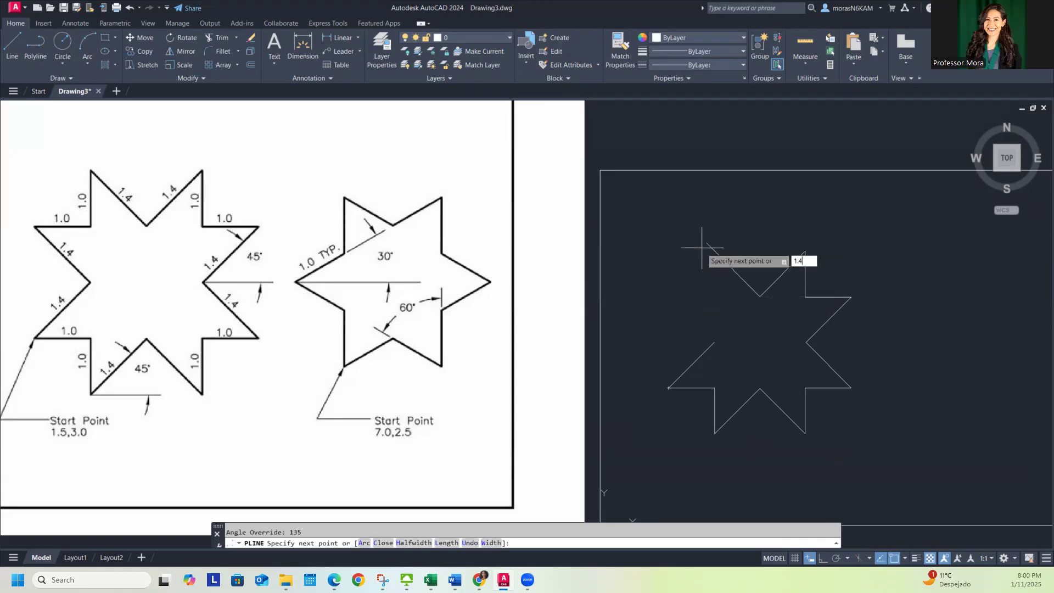
key(Return)
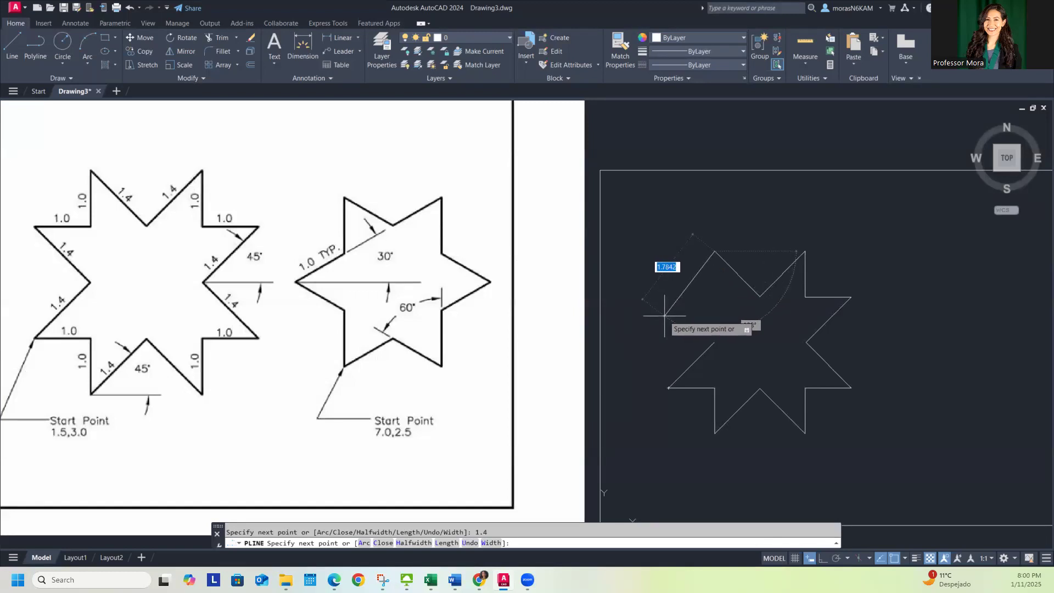
Step: Add the star's upper-left vertical and horizontal edges with relative points @0,-1 and @-1,0
text(@0,)
text(-1)
key(Return)
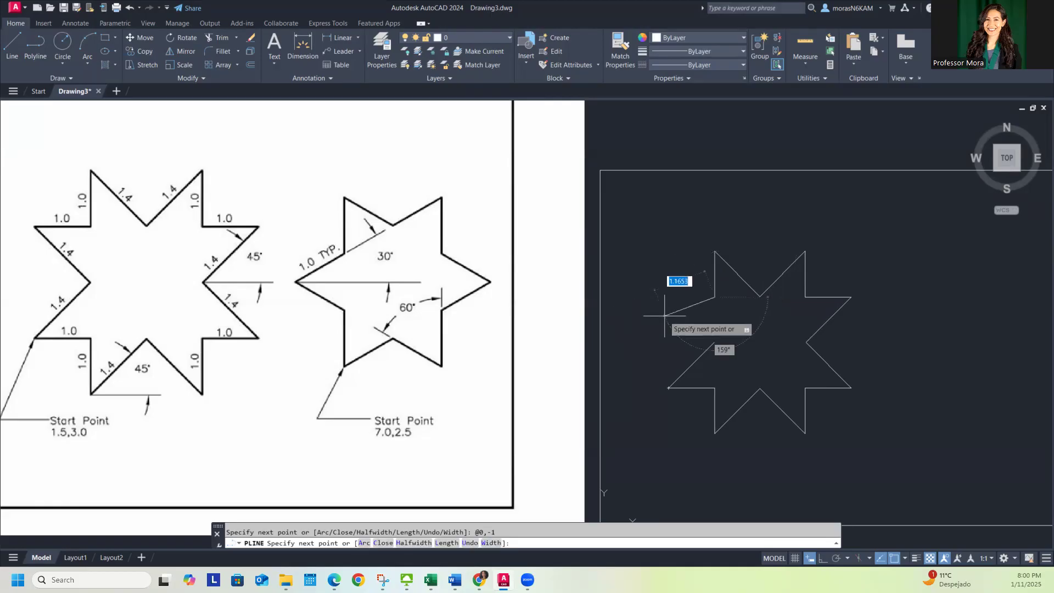
text(@-1)
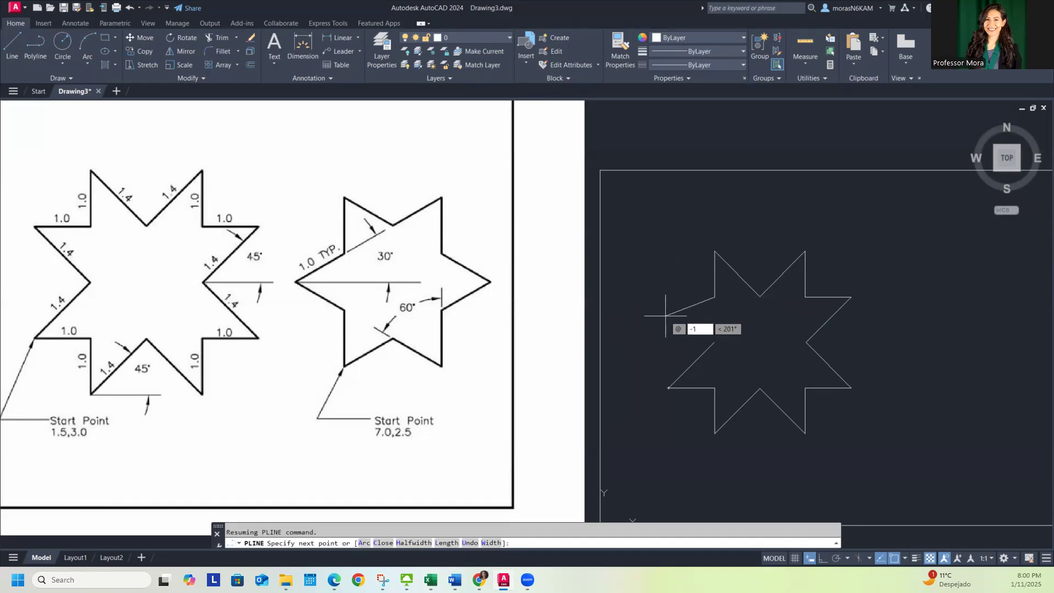
key(Tab)
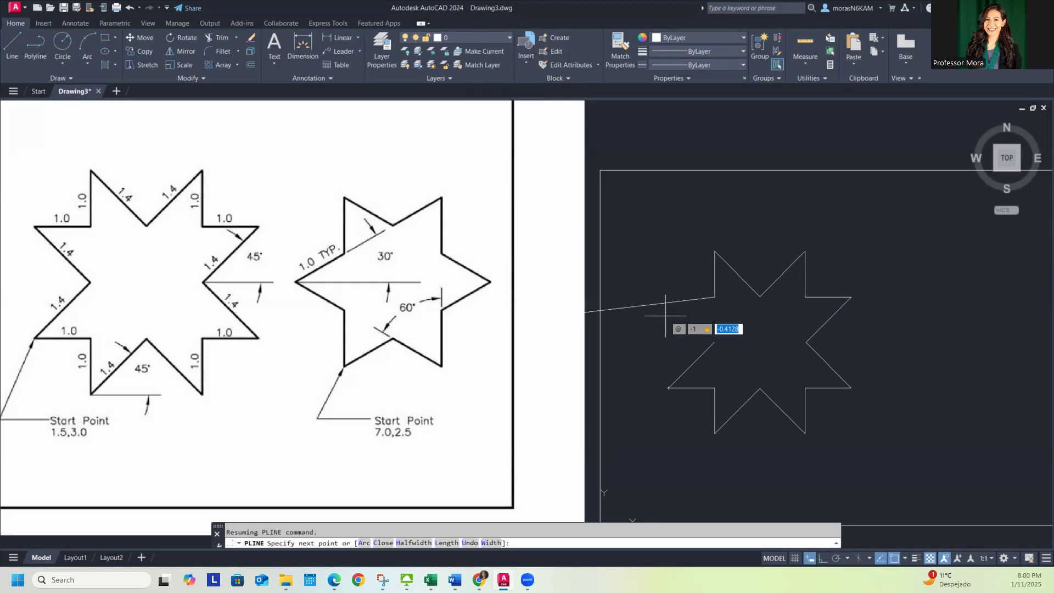
text(0)
key(Return)
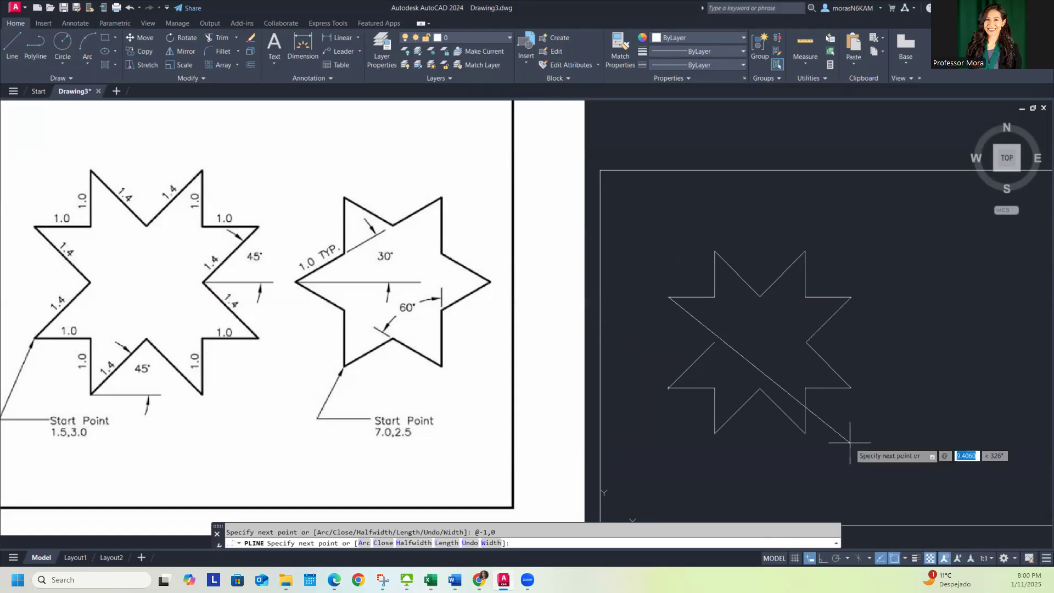
Step: Draw the eight-pointed star's last edge 1.4 long, using an angle override of -45 degrees, and end the polyline
middle_click(712, 318)
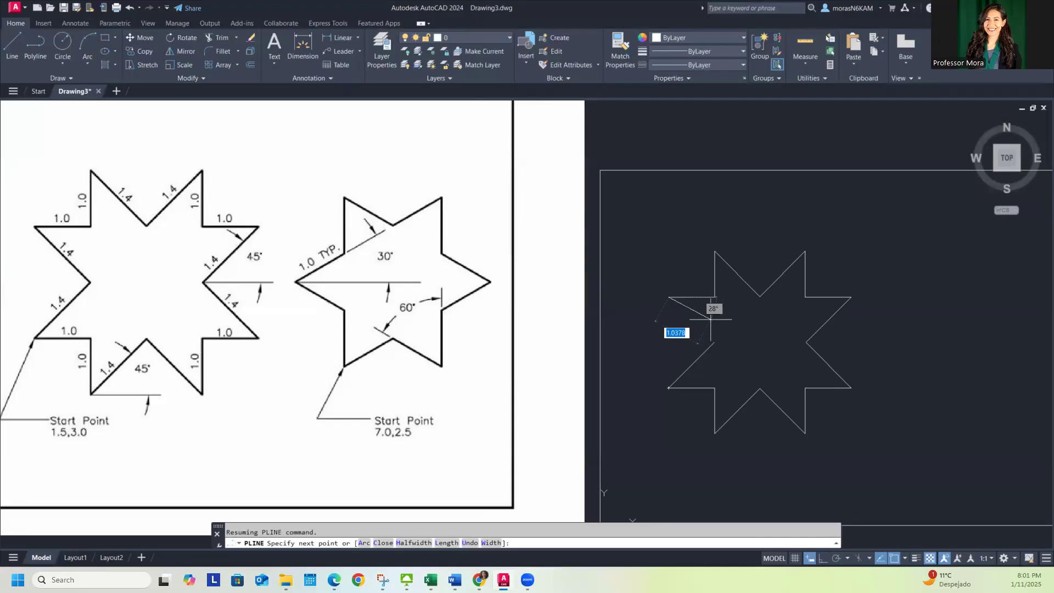
text(-)
text(<)
text(-45)
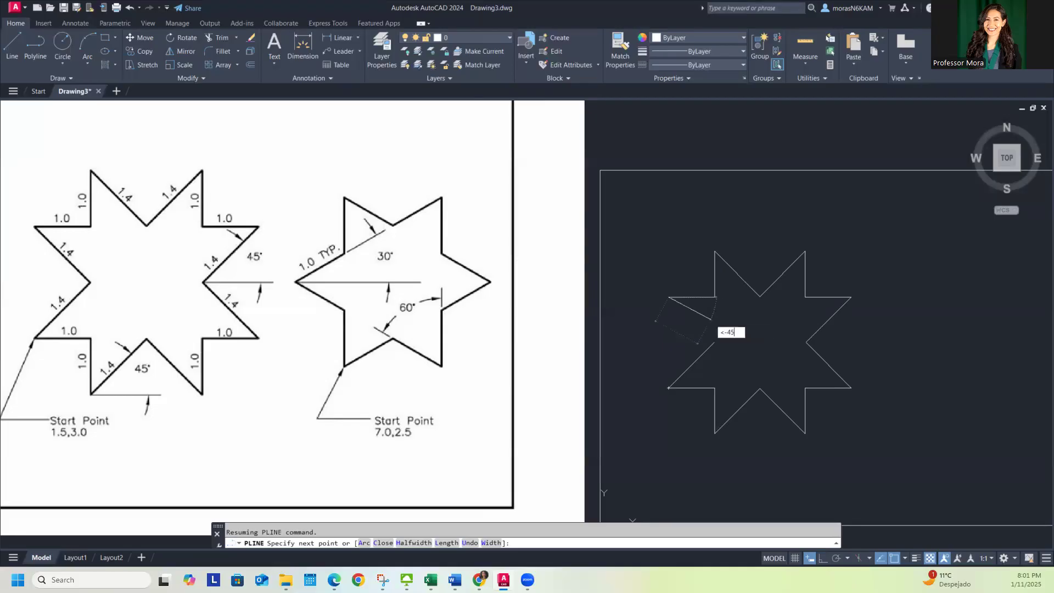
key(Return)
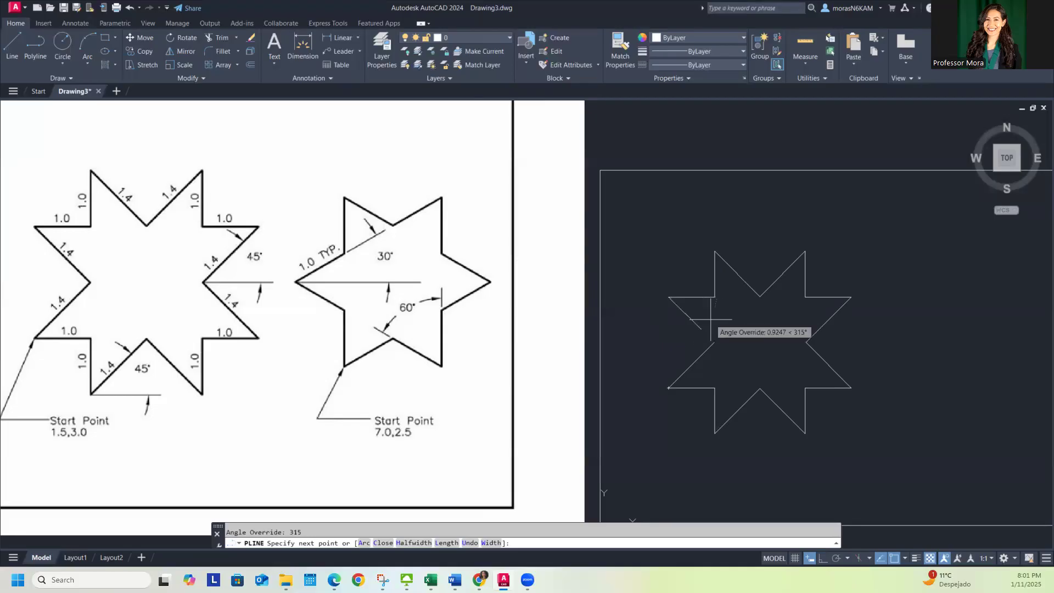
text(1.4)
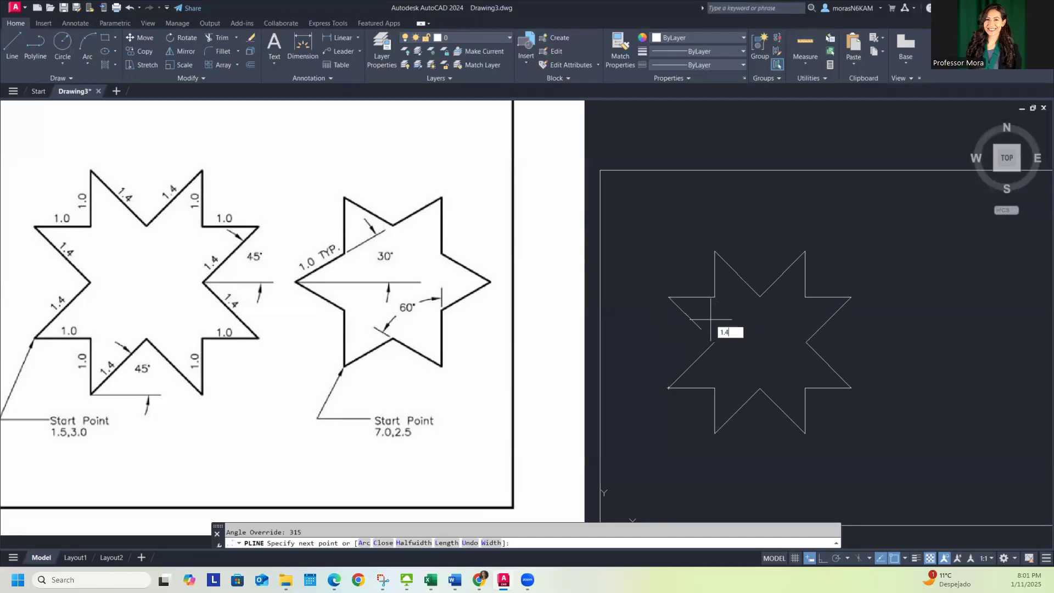
key(Return)
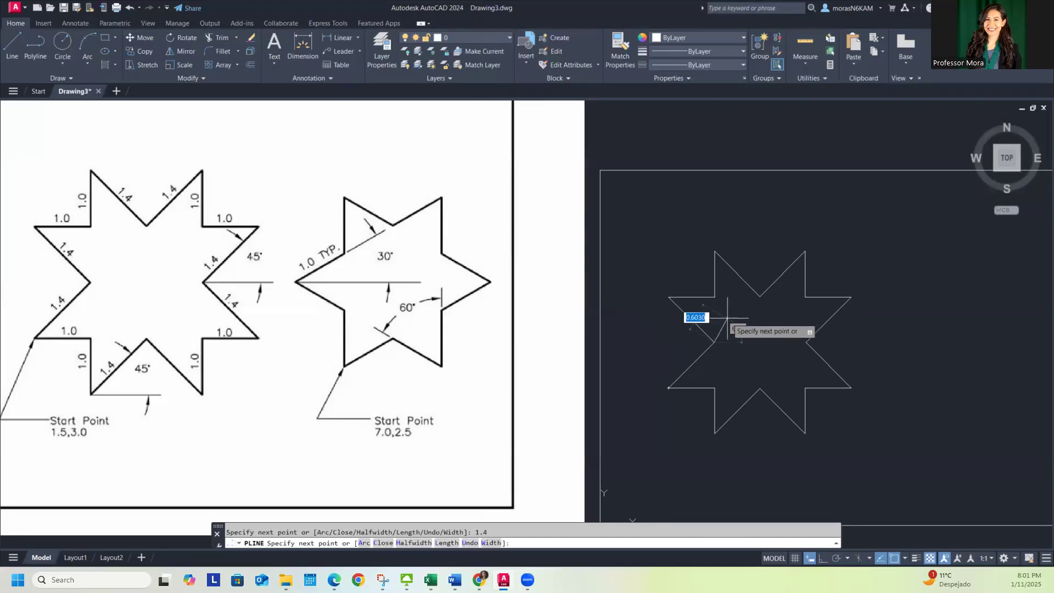
key(Return)
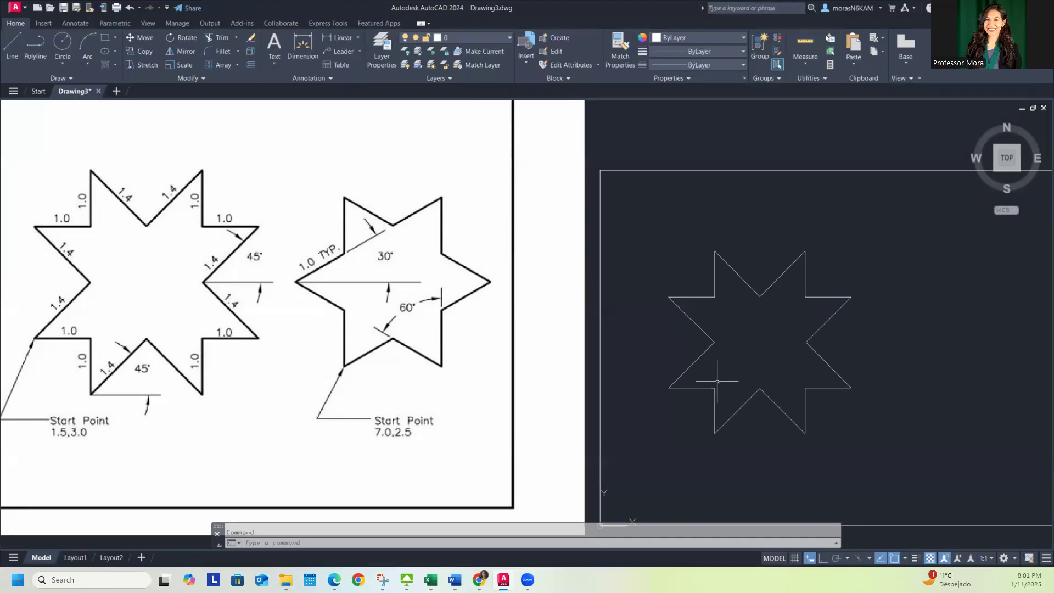
key(Escape)
scroll(707, 419, down, 2)
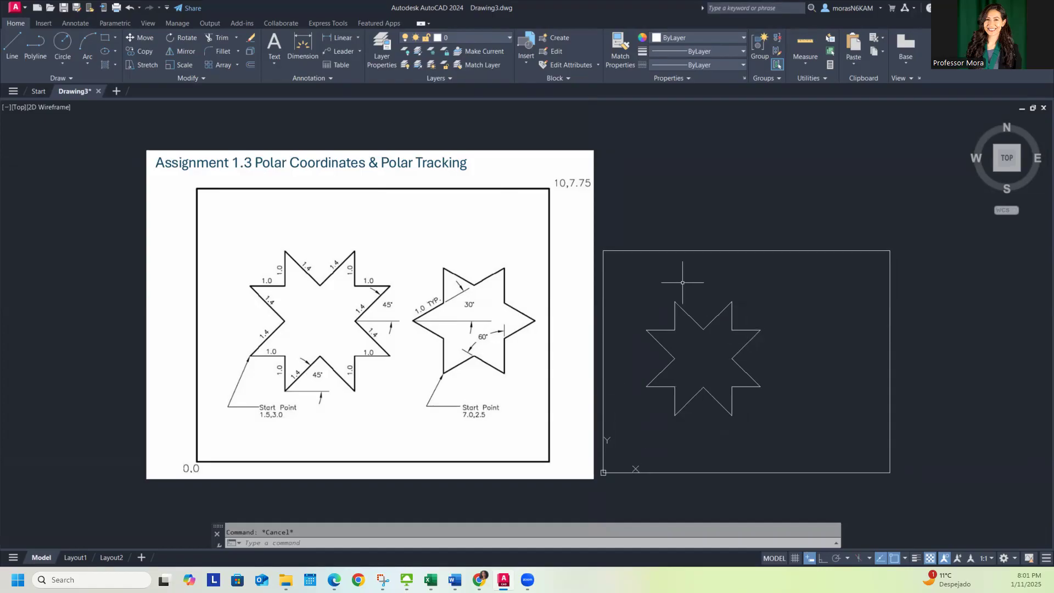
click(35, 46)
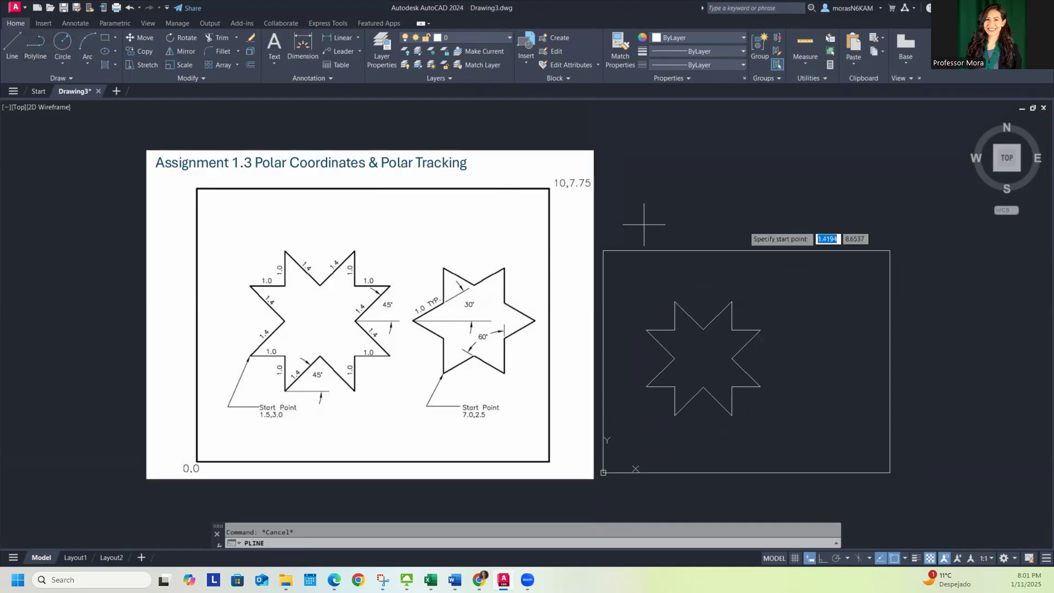
click(693, 209)
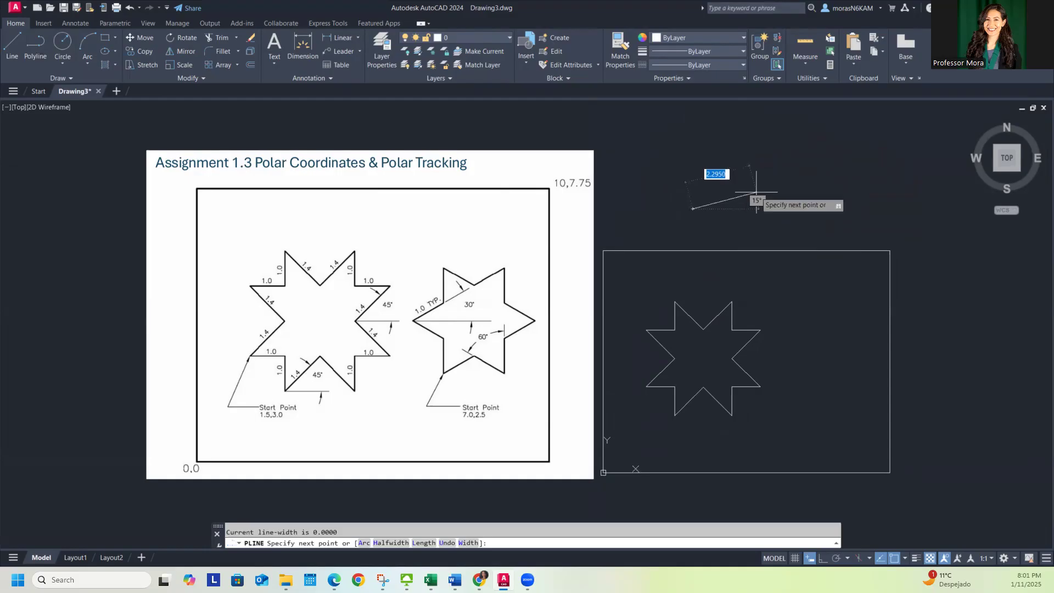
scroll(756, 192, up, 4)
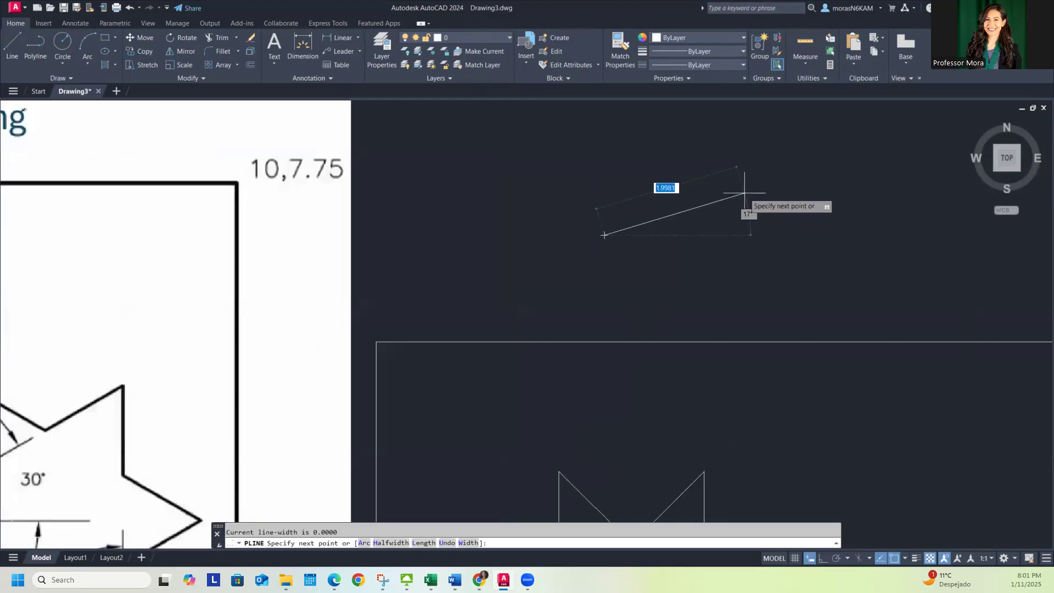
click(745, 193)
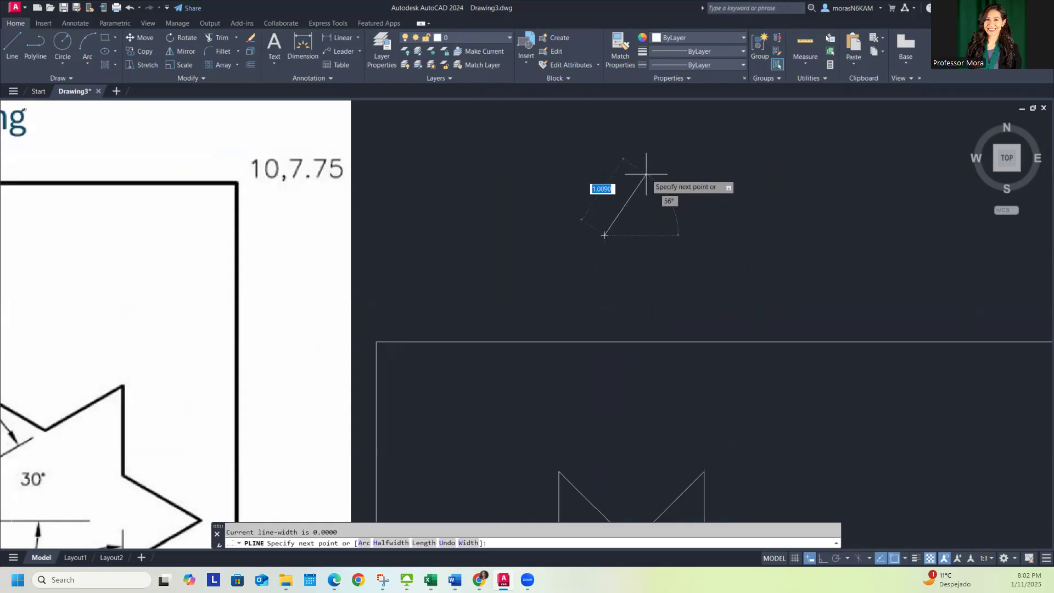
key(Escape)
scroll(648, 181, down, 4)
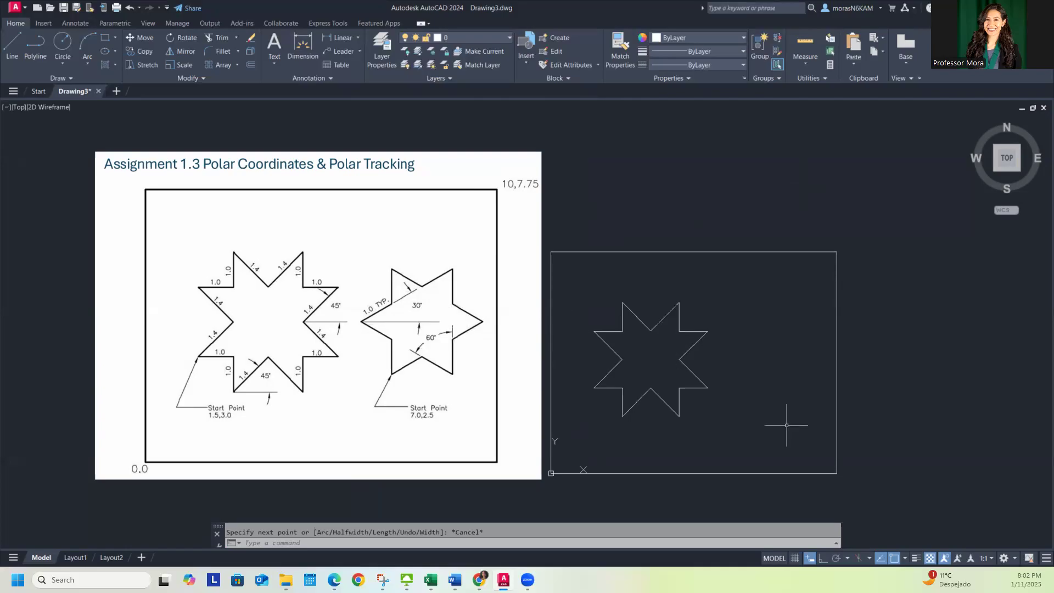
Step: Turn on Ortho mode and start the second star's polyline at 7,2.5
click(826, 554)
middle_drag(885, 423, 866, 418)
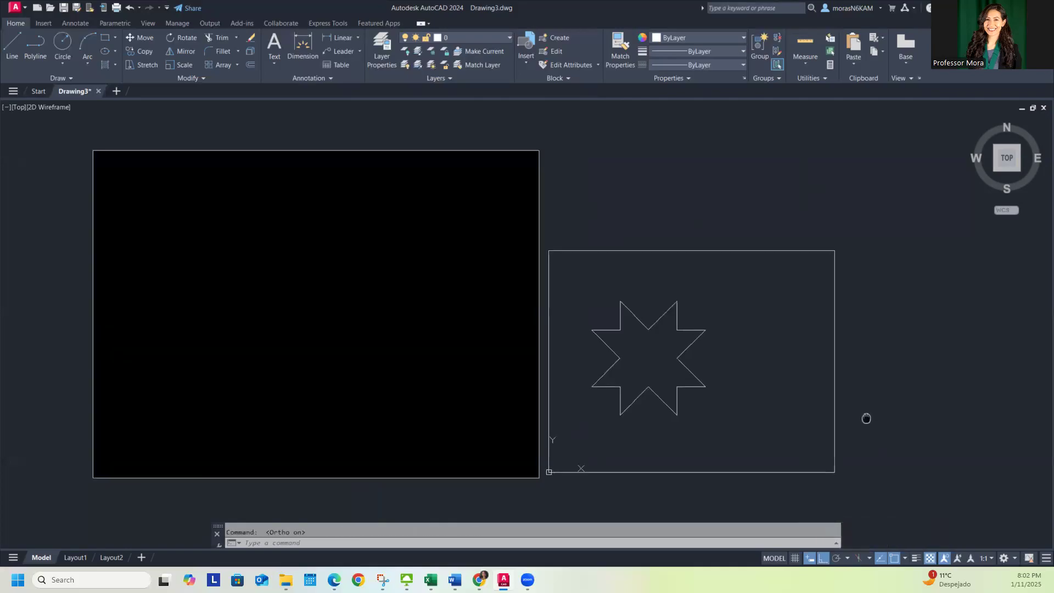
drag(866, 418, 762, 419)
click(35, 45)
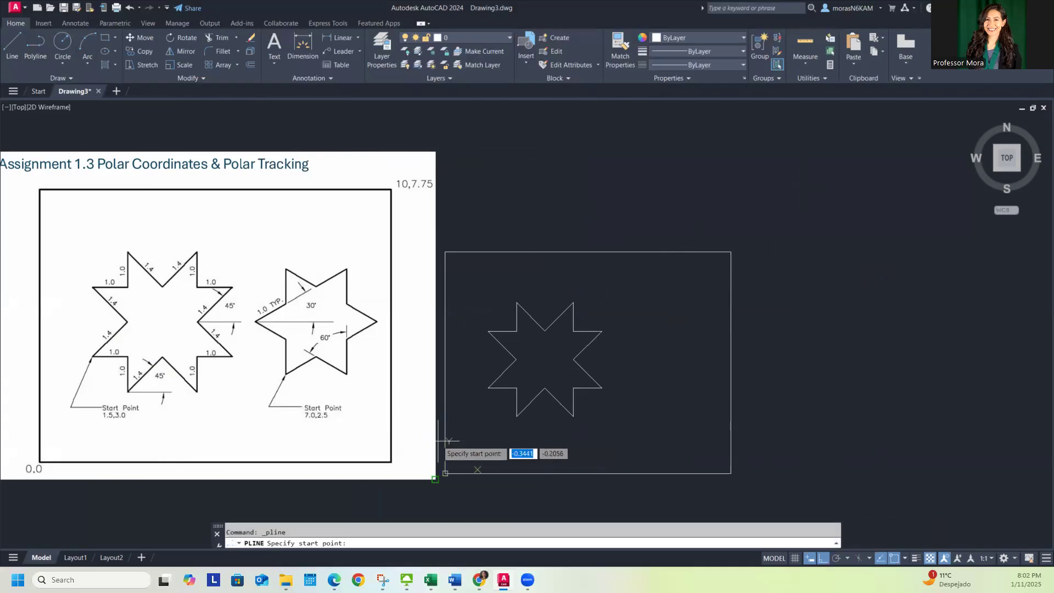
text(7)
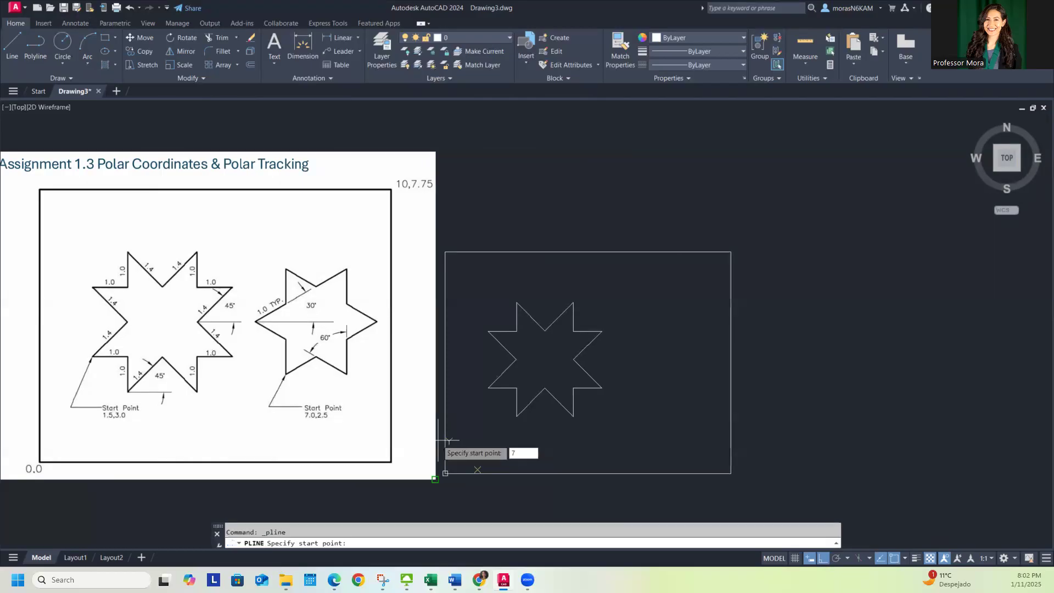
text(,2.5)
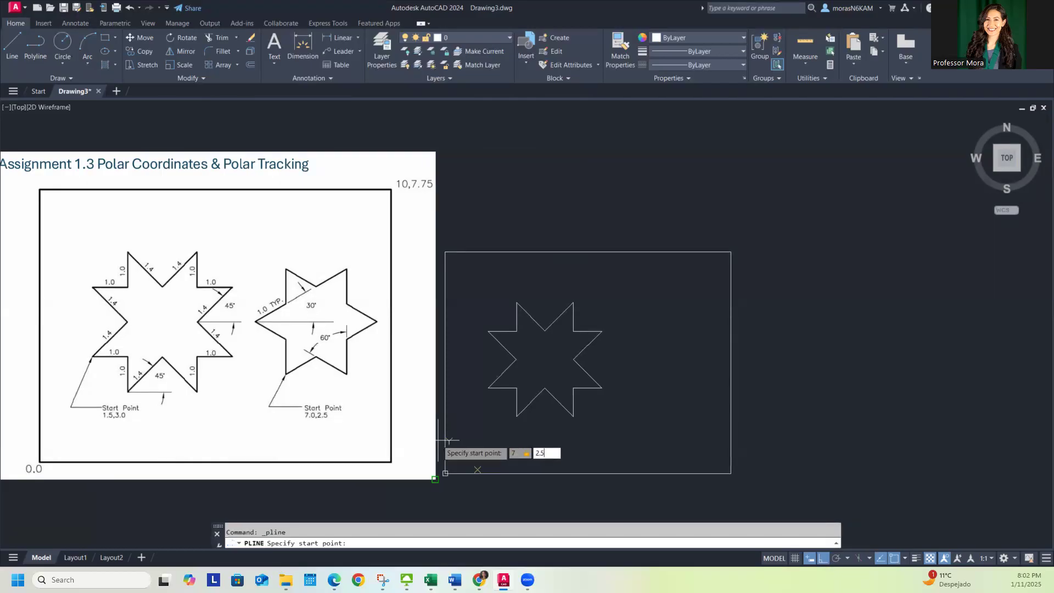
key(Return)
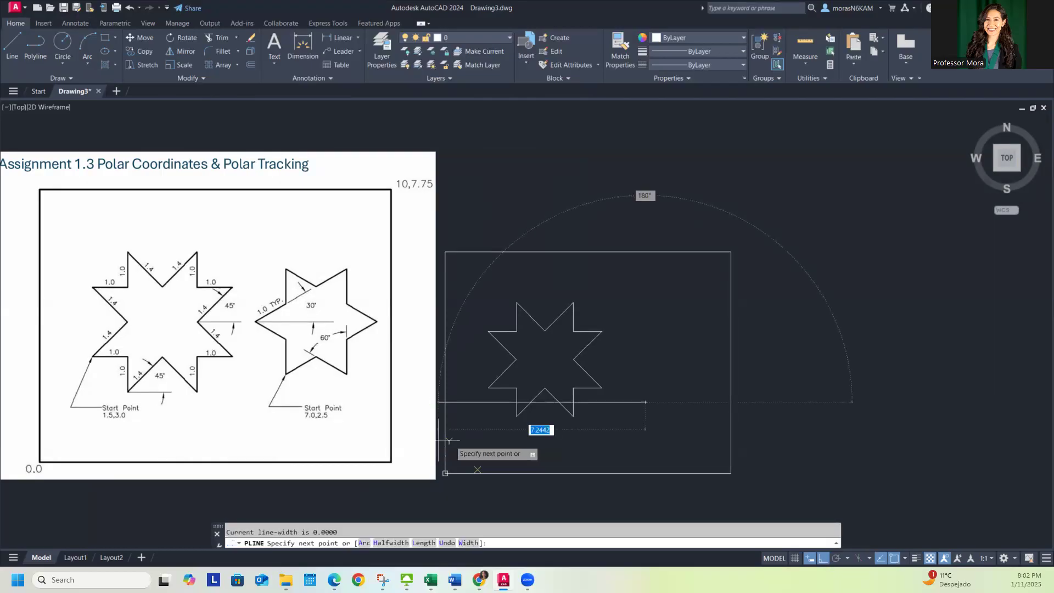
Step: Switch from Ortho to polar tracking and set the tracking angles to 30, 60, 90, 120
click(822, 558)
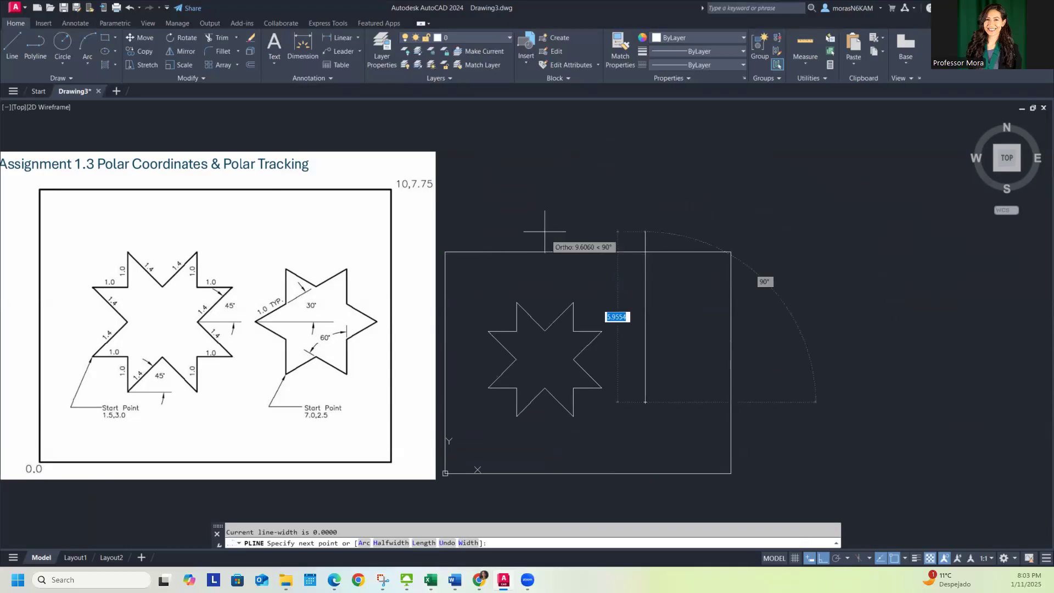
click(838, 557)
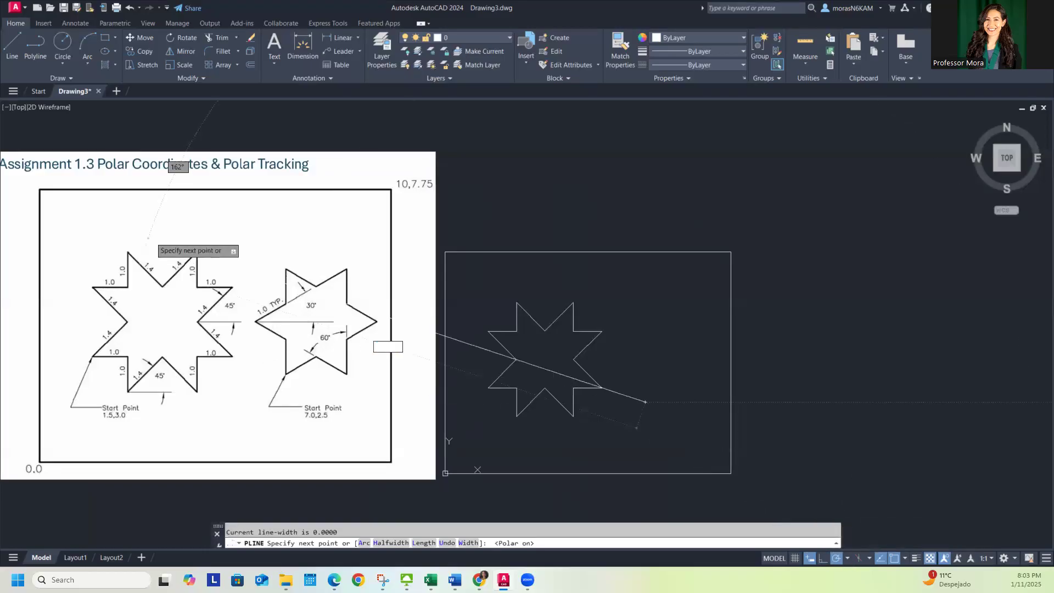
click(848, 559)
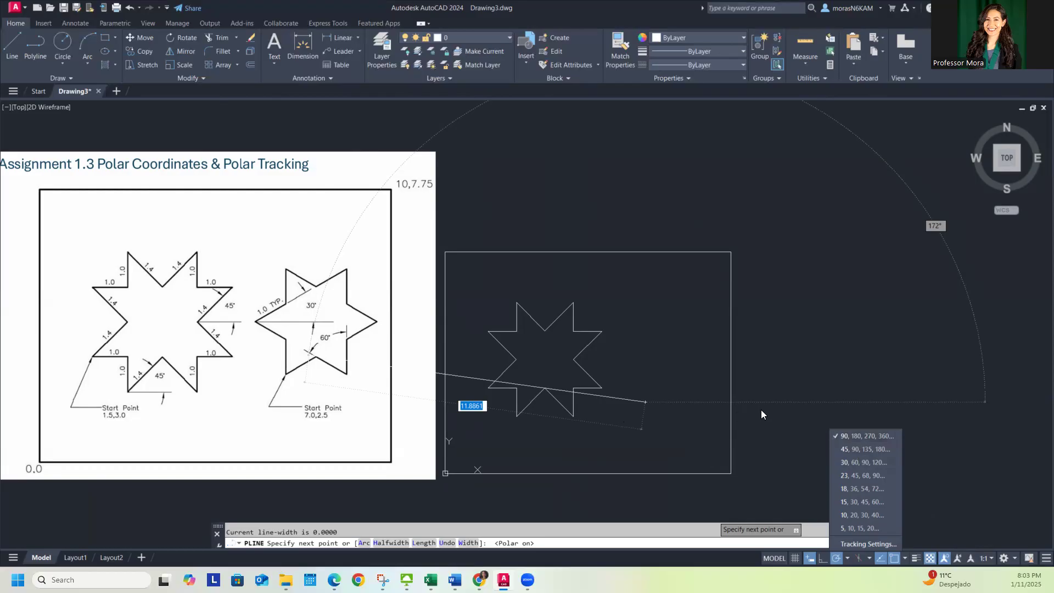
click(802, 390)
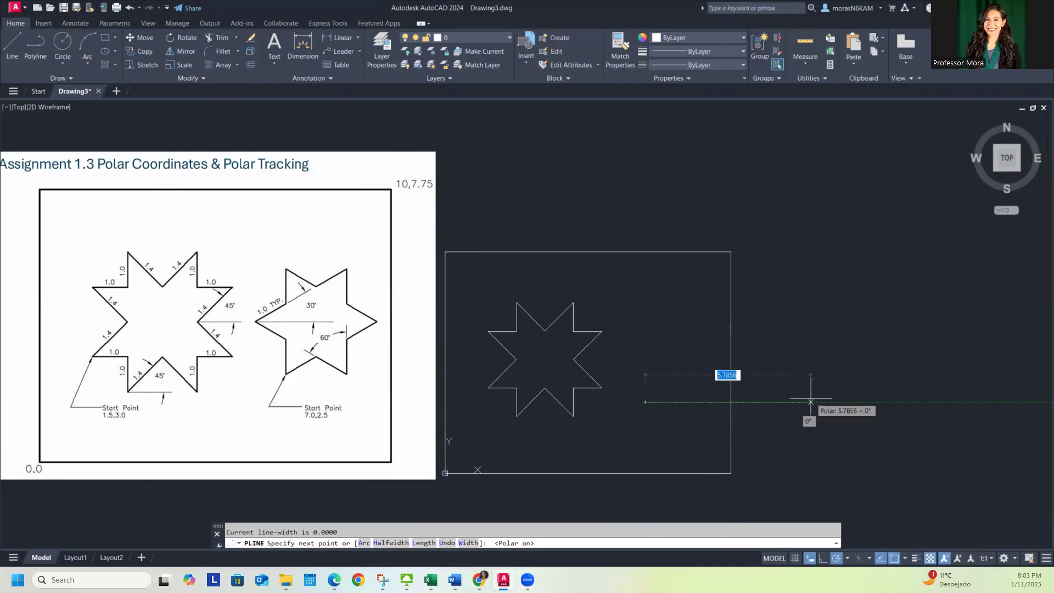
click(848, 558)
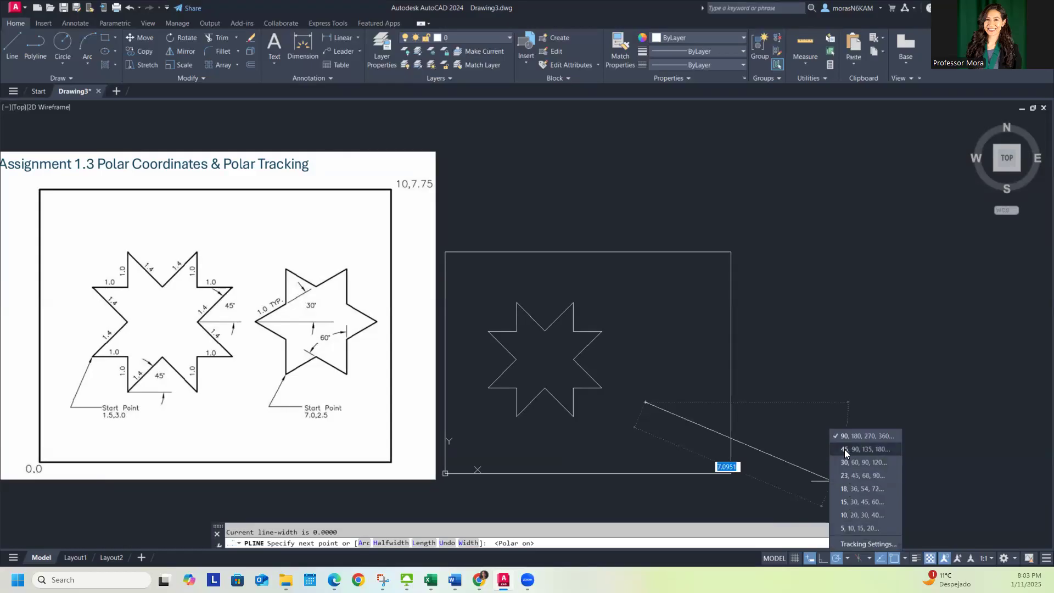
click(859, 449)
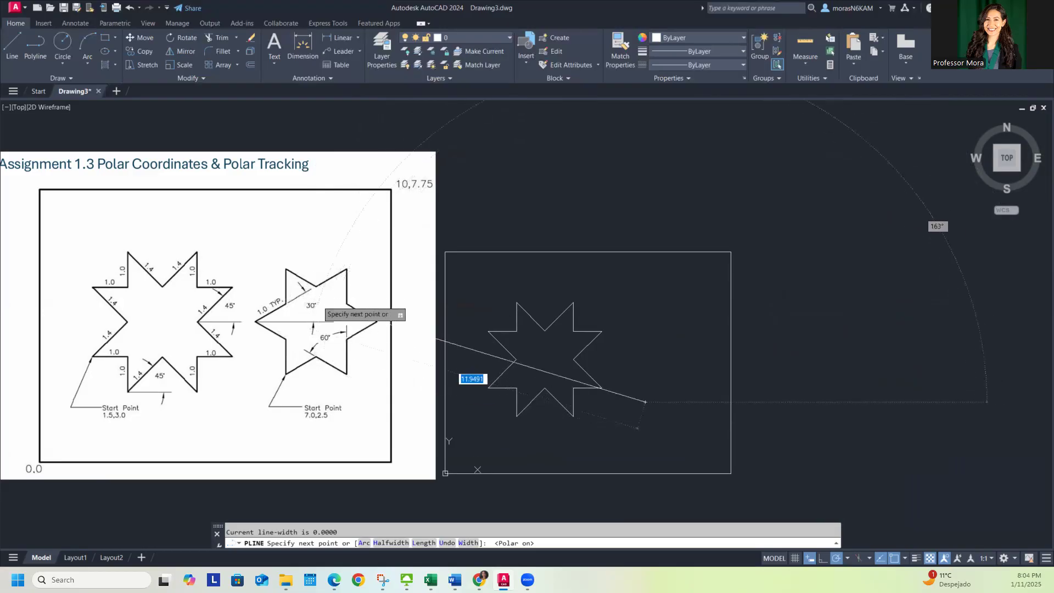
click(847, 559)
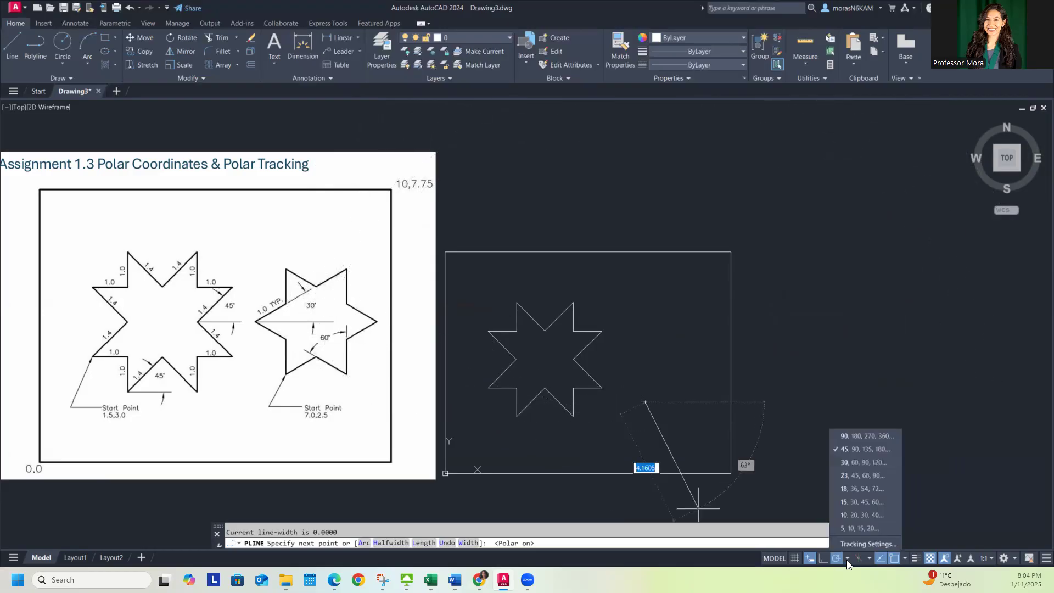
click(877, 464)
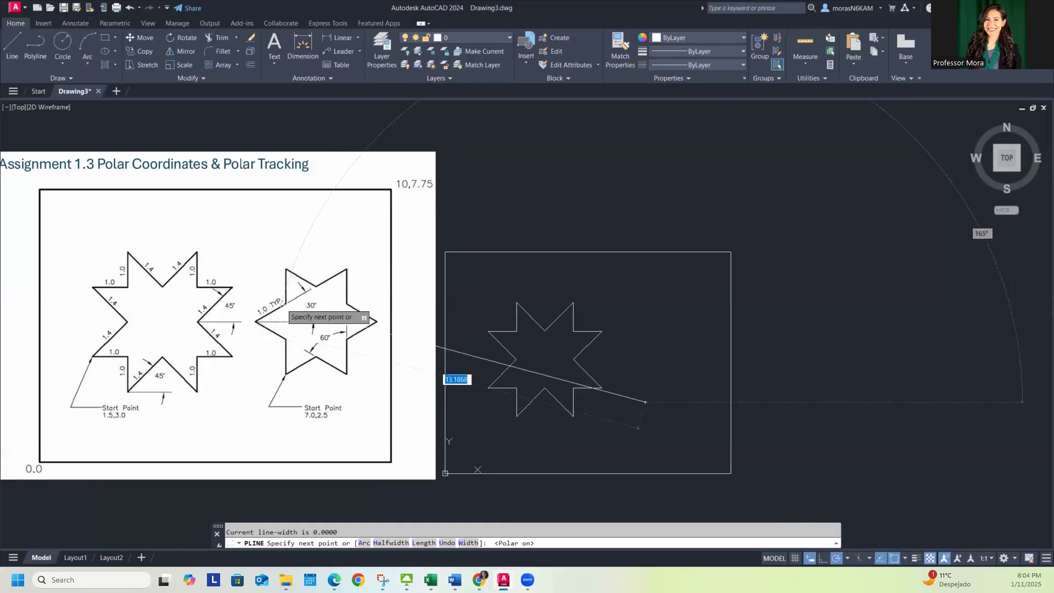
Step: Draw the second star's two bottom edges, each 1 long, along the 30° and 330° polar tracking directions
scroll(273, 310, up, 2)
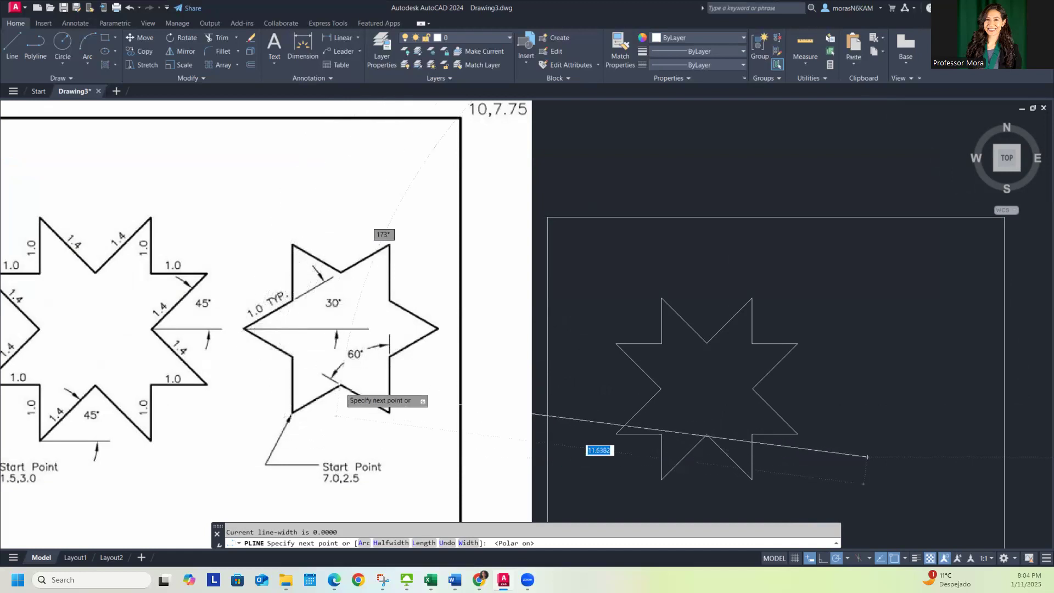
middle_drag(780, 390, 570, 358)
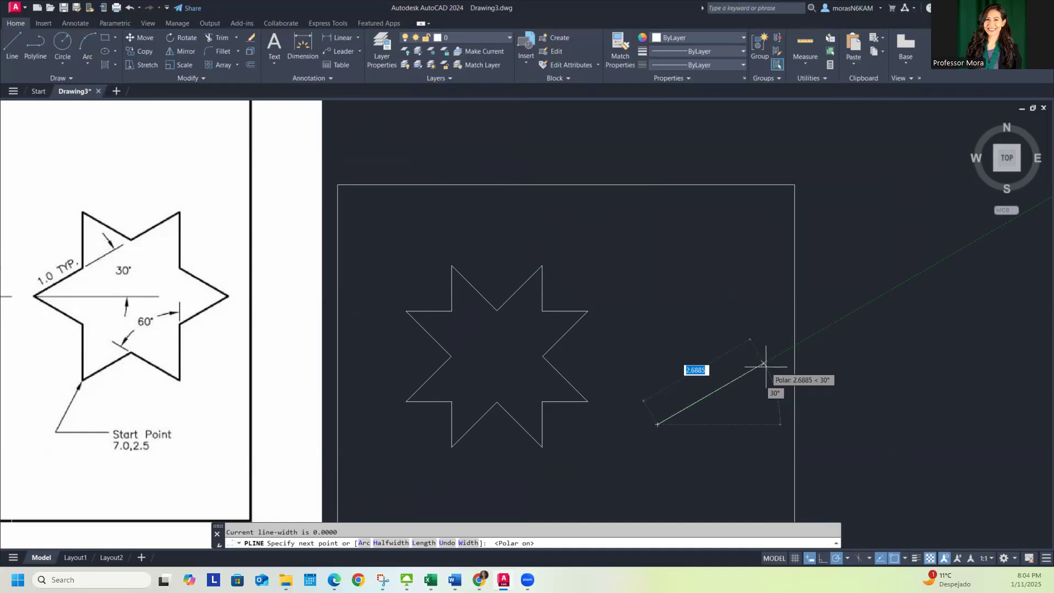
text(1)
key(Return)
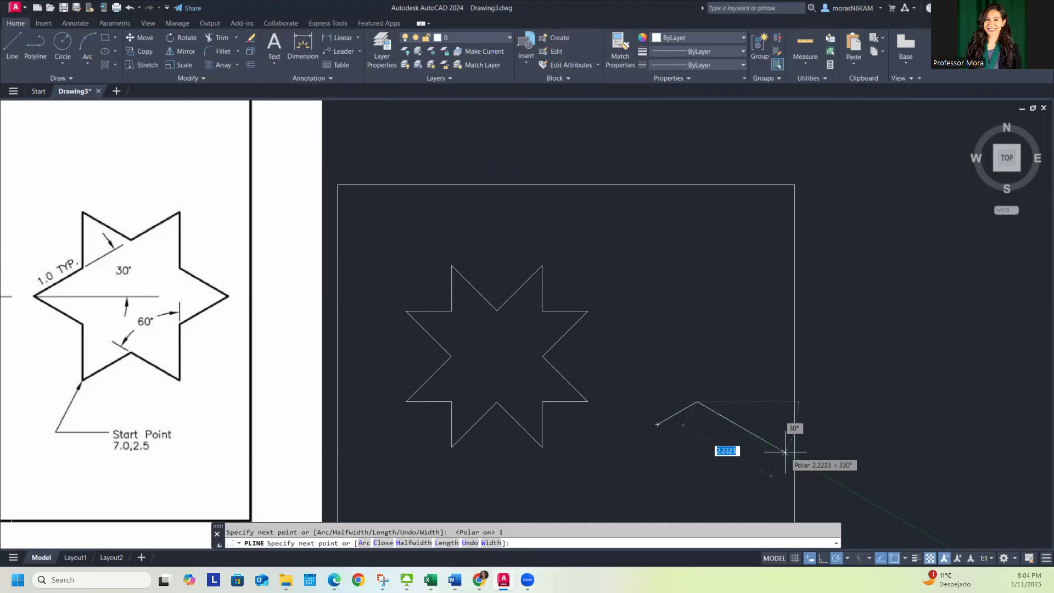
text(1)
key(Return)
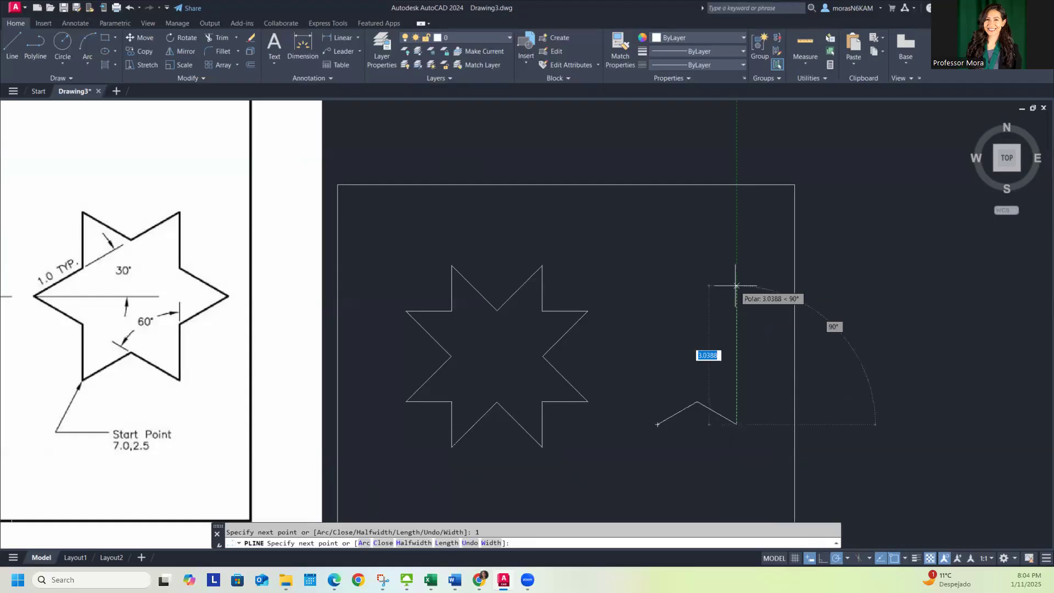
Step: Continue the second star with a 1-long edge at 90° and a 1-long edge at 30° toward its right tip
text(1)
key(Return)
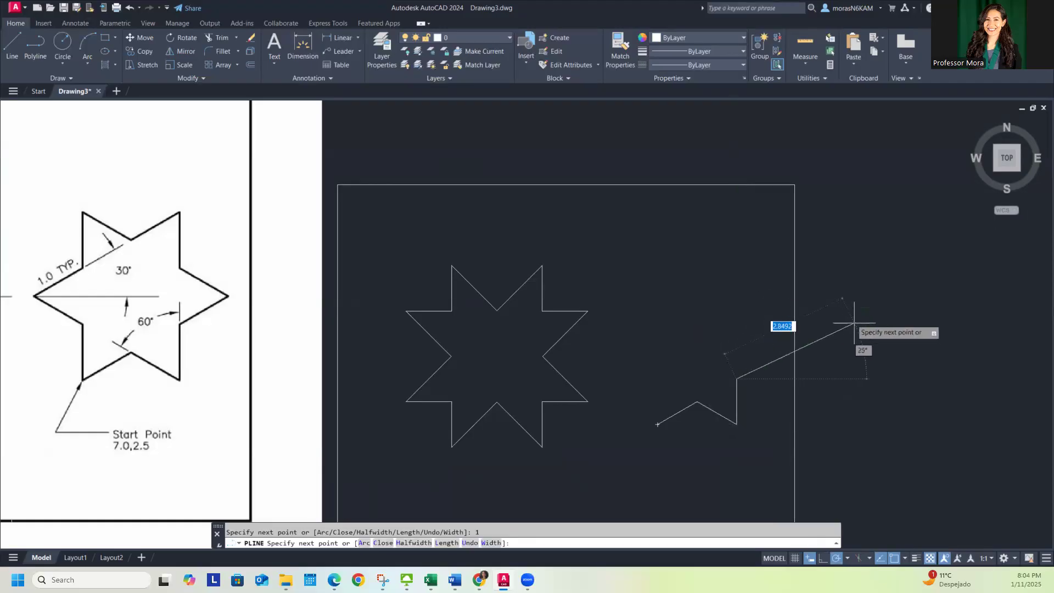
text(1)
key(Return)
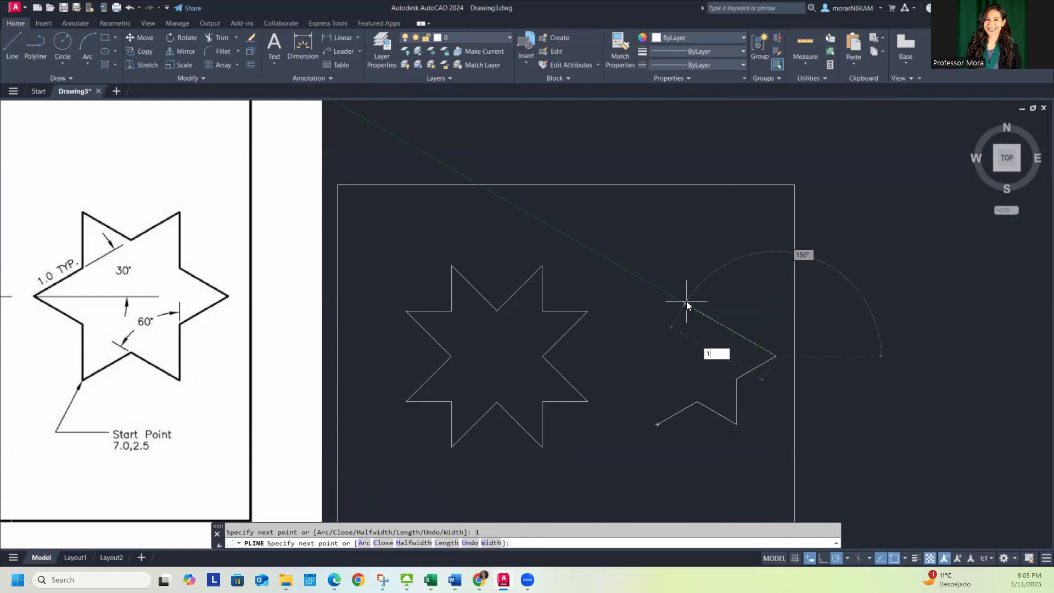
Step: Continue the second star from its right tip with four 1-long edges at 150°, 90°, 210° and 150°, forming the upper points
click(686, 302)
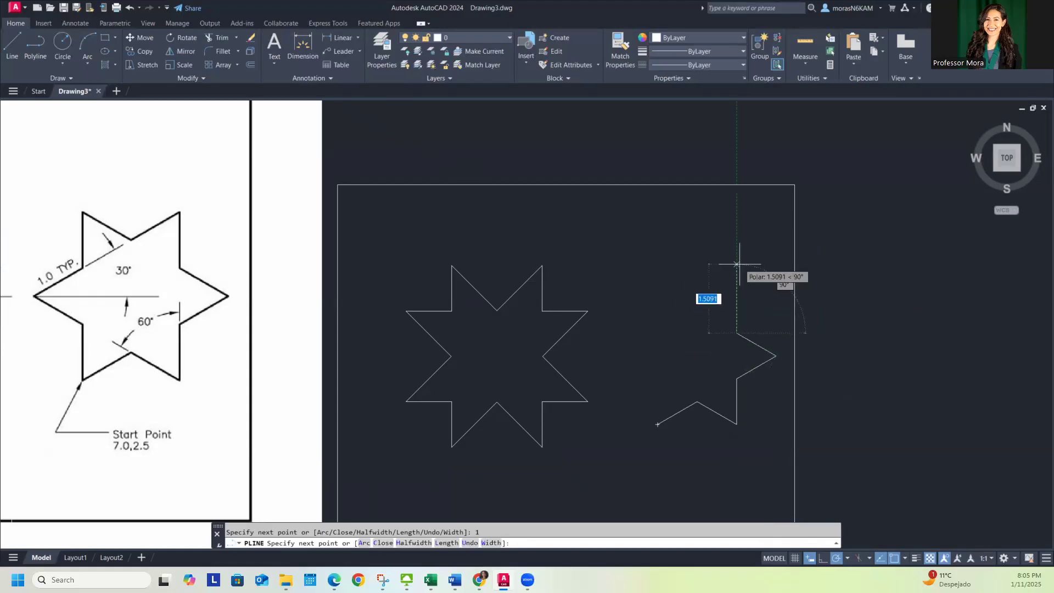
key(Return)
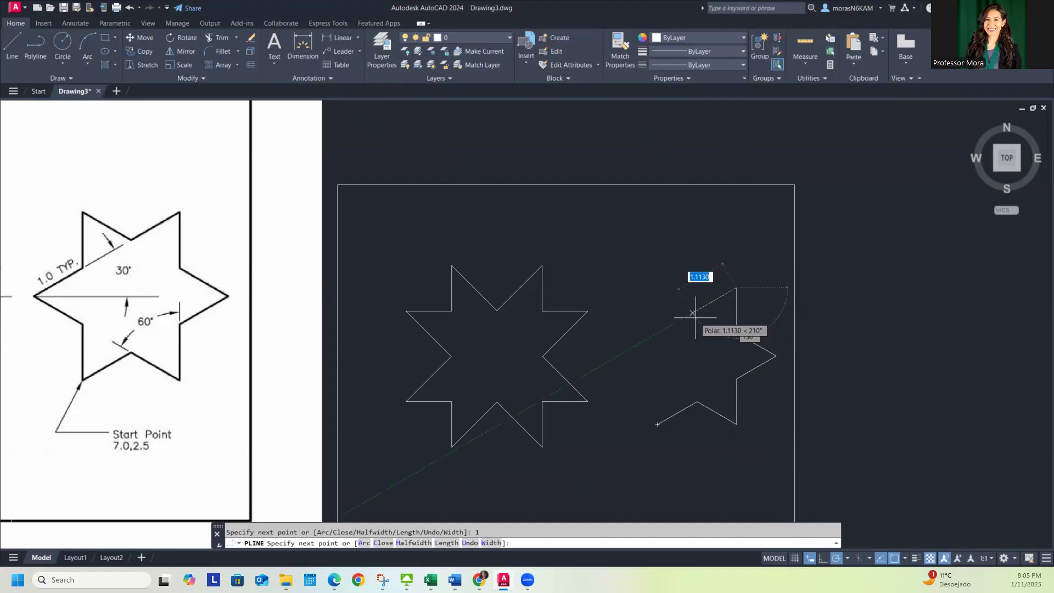
text(1)
key(Return)
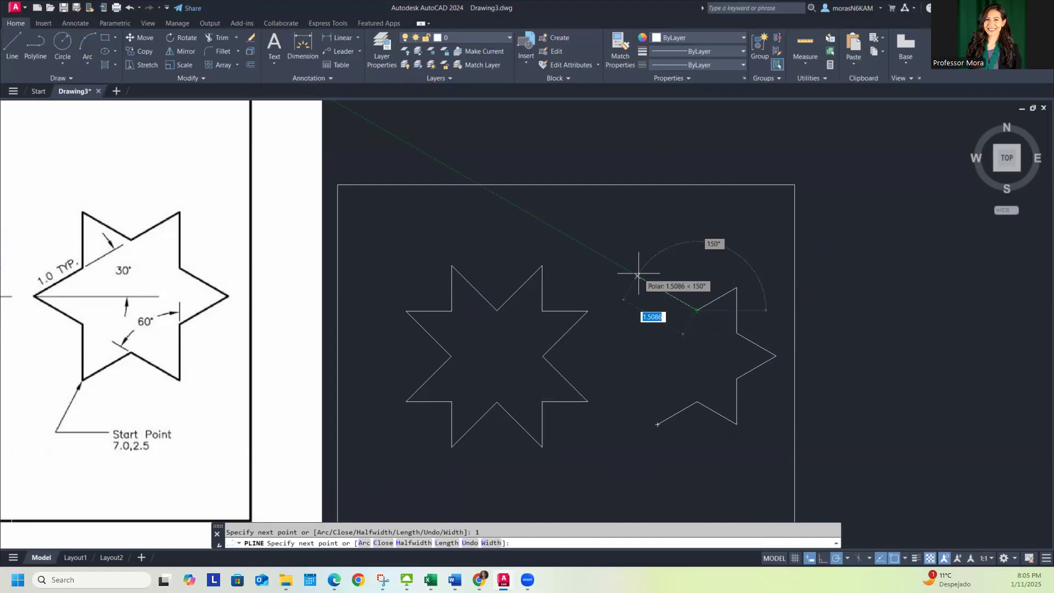
text(1)
key(Return)
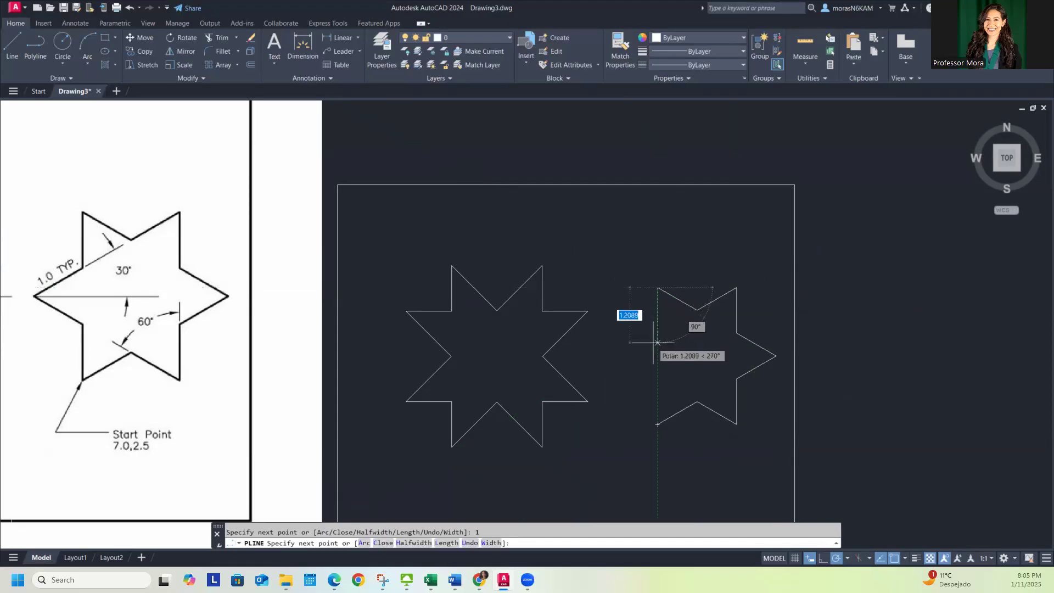
Step: Complete the second star's left side with 1-long edges at 270°, 210°, 330° and 270° back to the start point, and end the polyline
text(1)
key(Return)
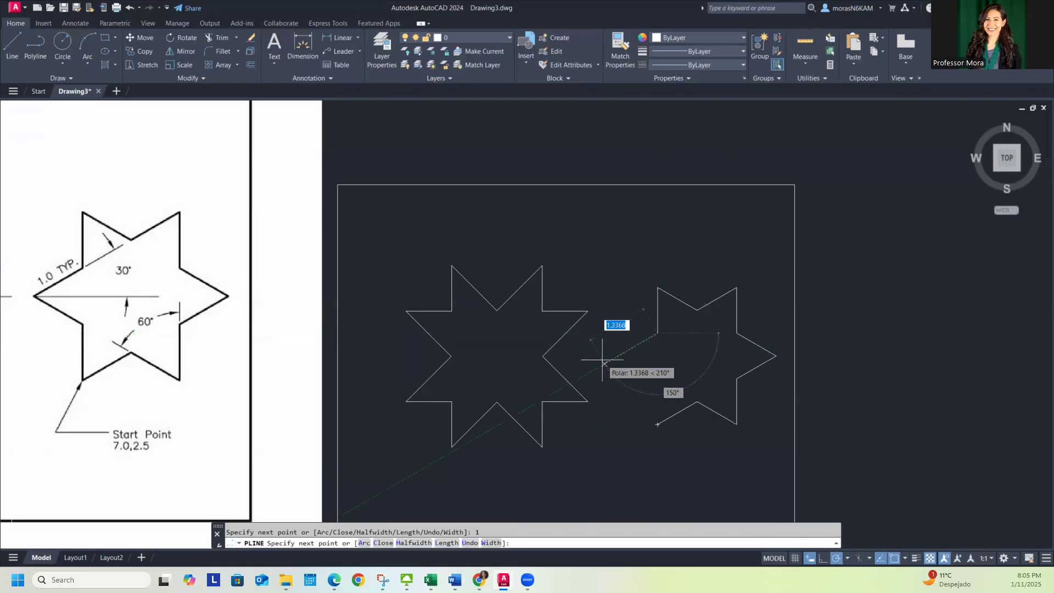
key(Return)
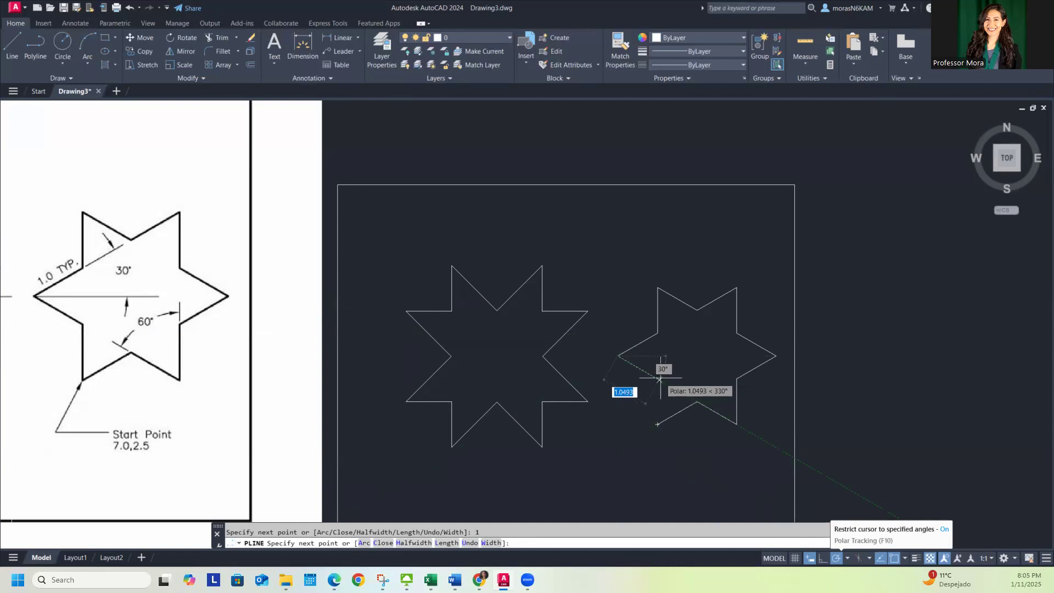
text(1)
key(Return)
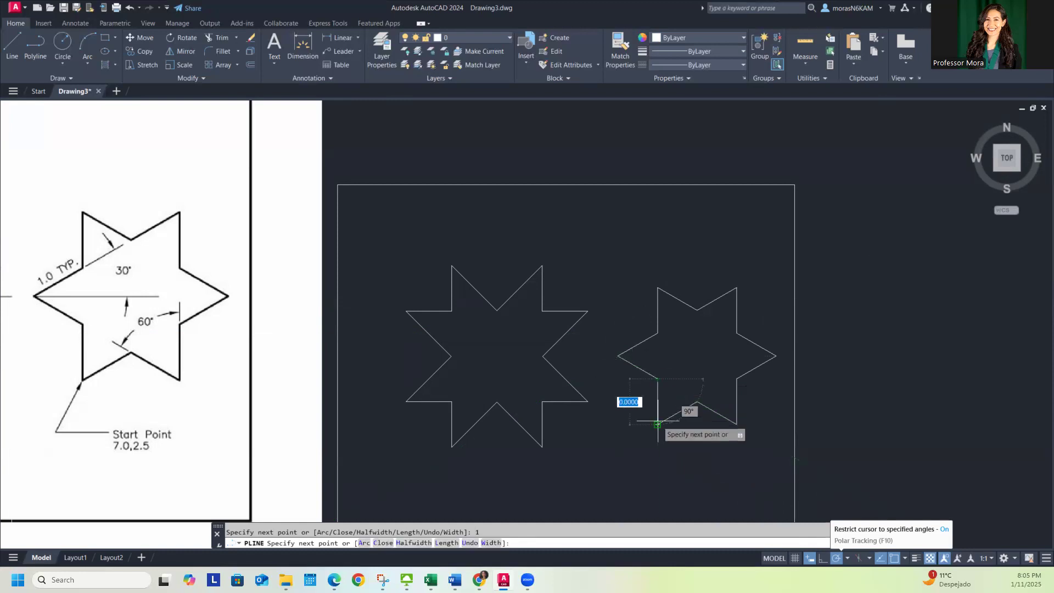
text(1)
key(Return)
key(Escape)
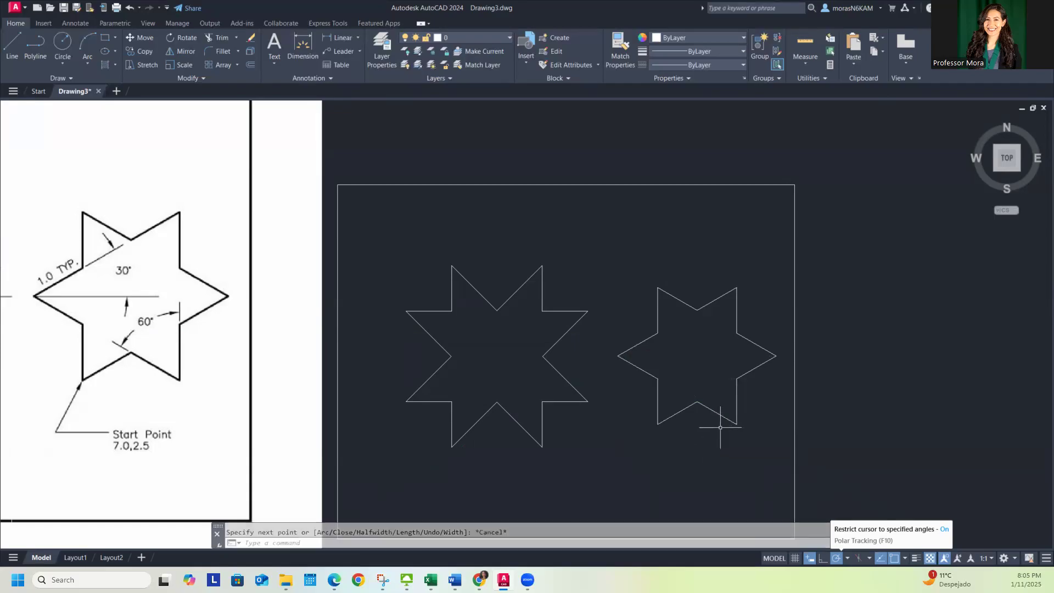
scroll(720, 427, down, 4)
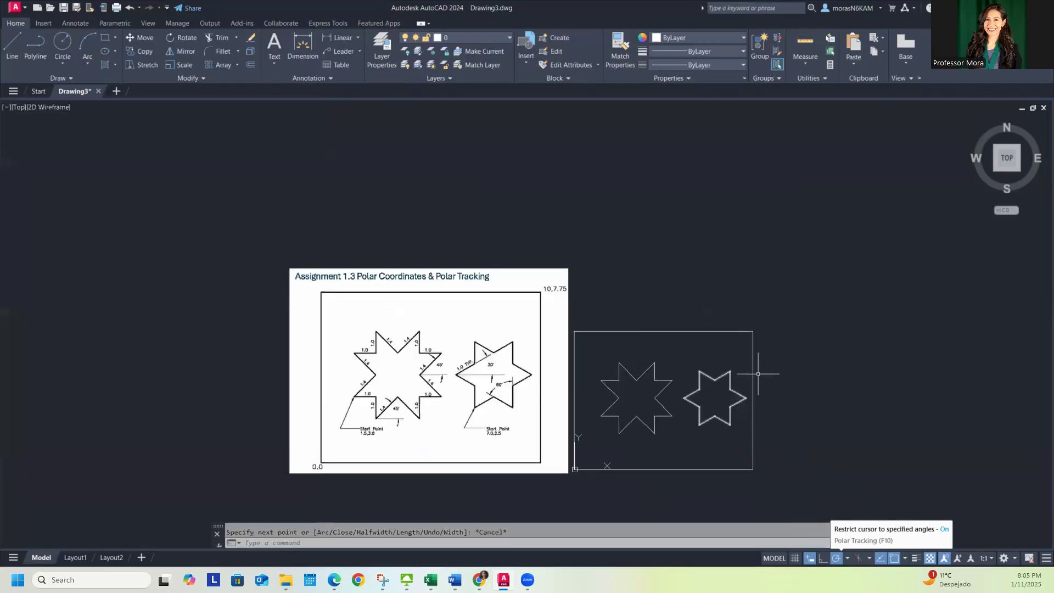